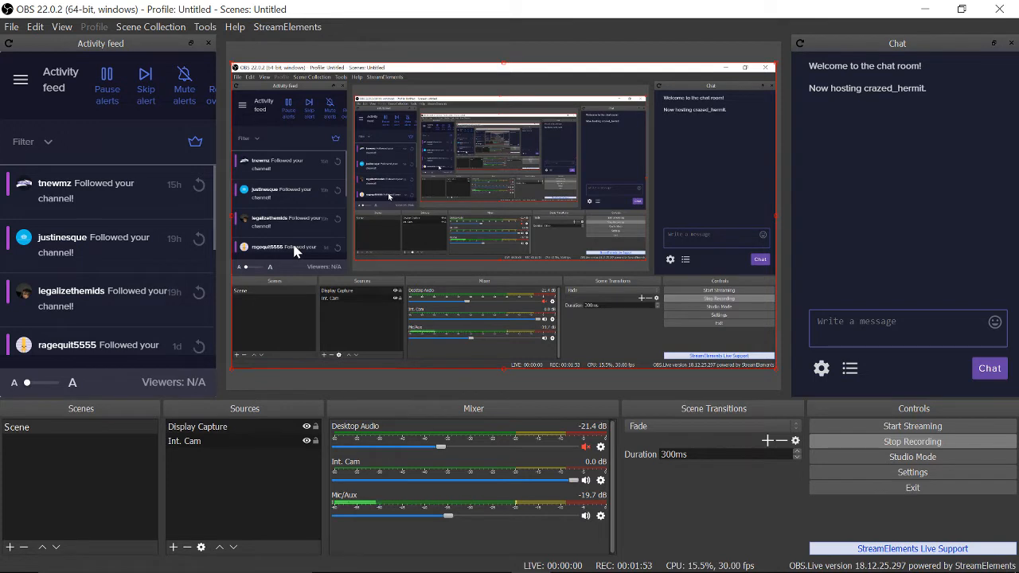
click(258, 426)
click(270, 441)
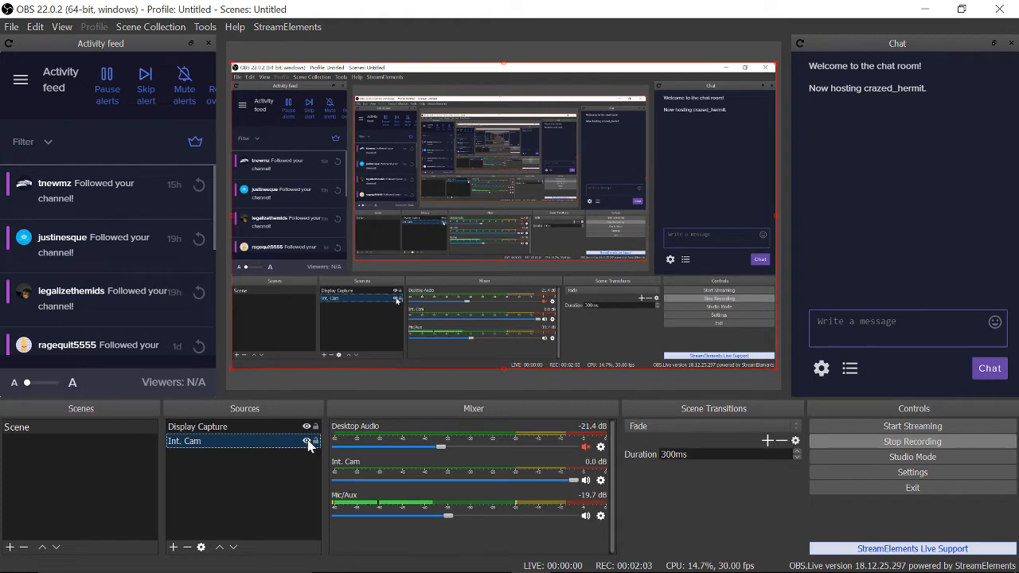
click(221, 549)
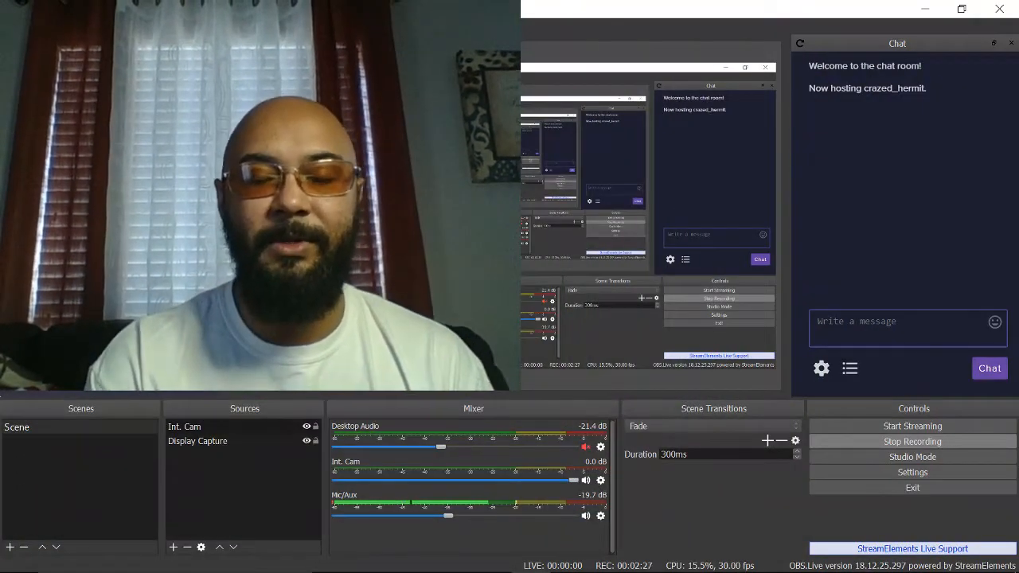
click(247, 424)
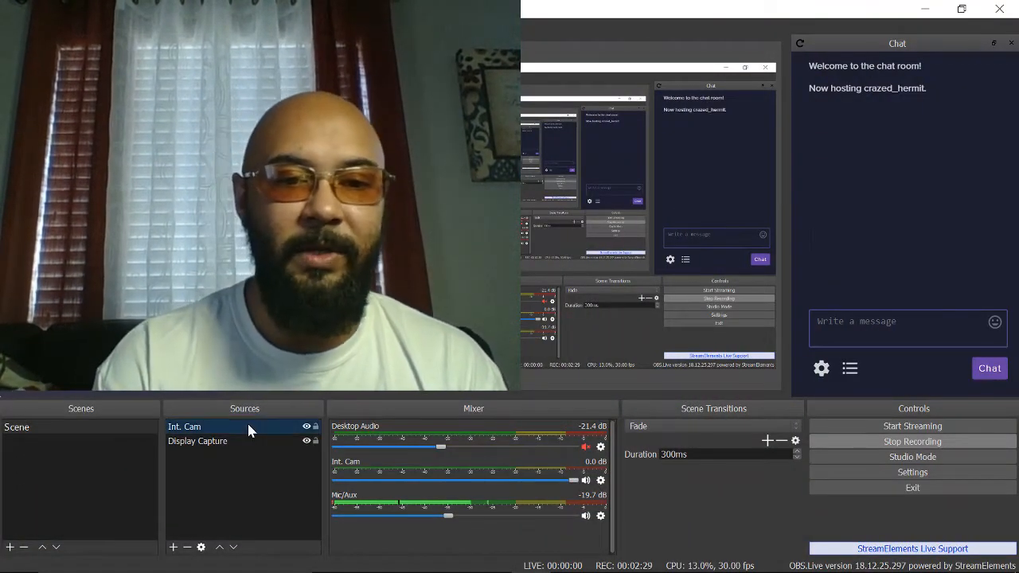
click(233, 549)
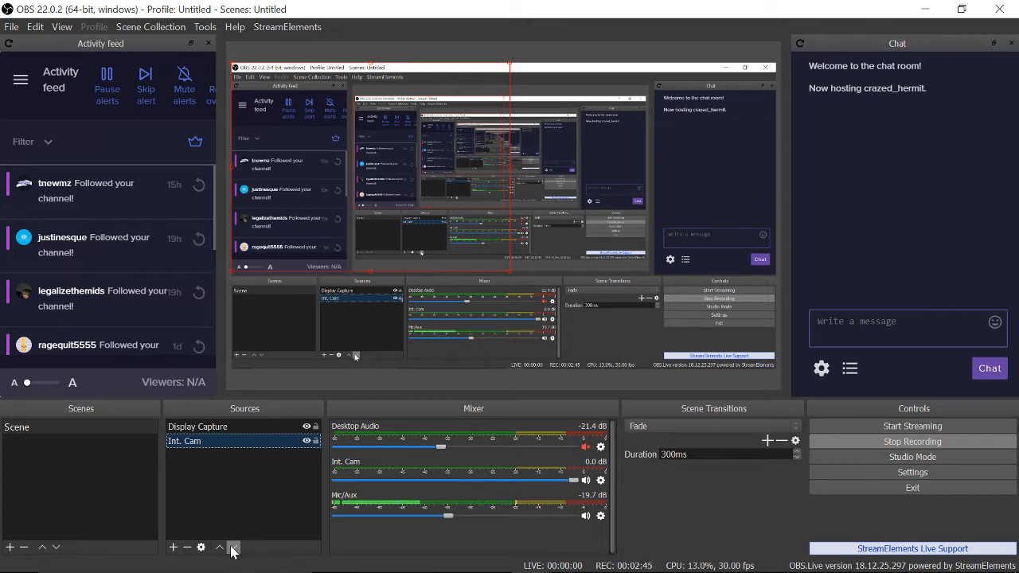
Open OBS Settings, nudge the dialog up-left, and look over the General page's language and theme options.
click(925, 470)
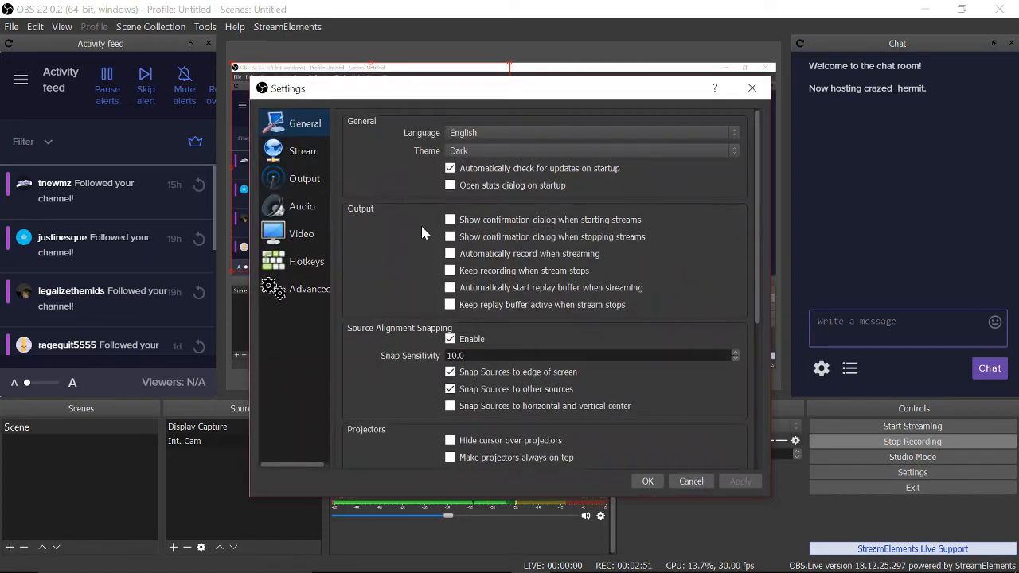
drag(468, 94, 448, 56)
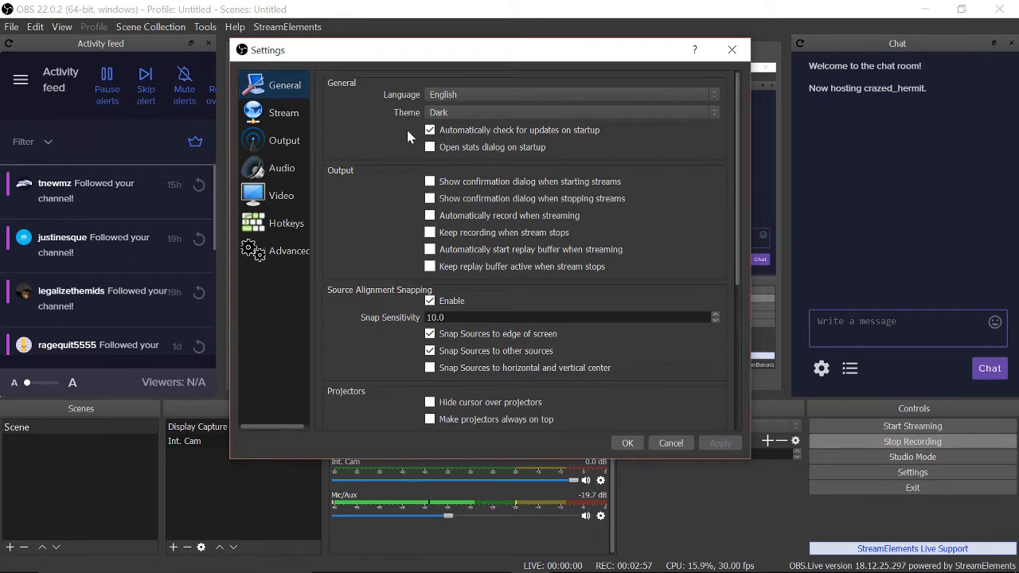
scroll(395, 171, down, 5)
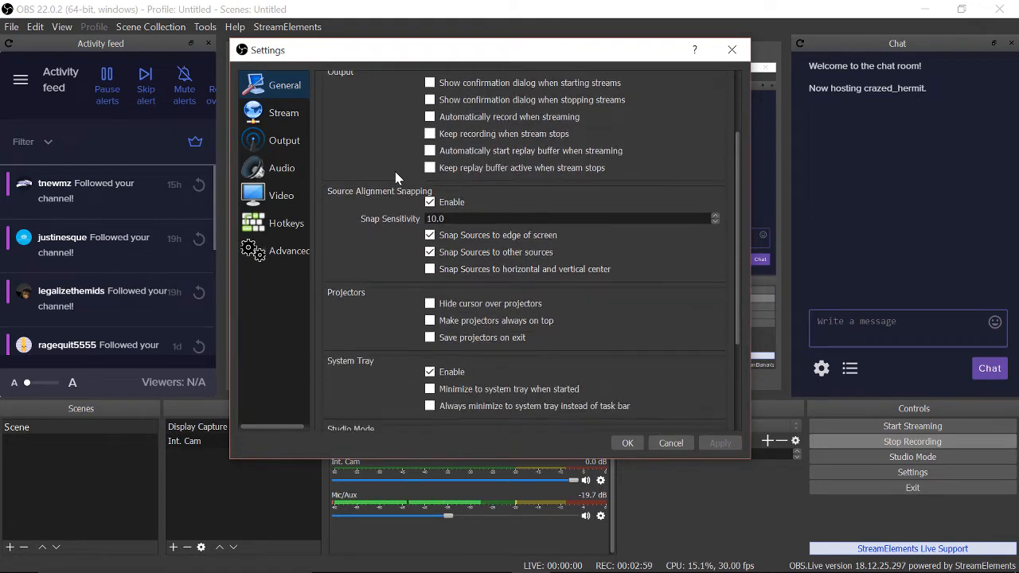
scroll(395, 171, up, 5)
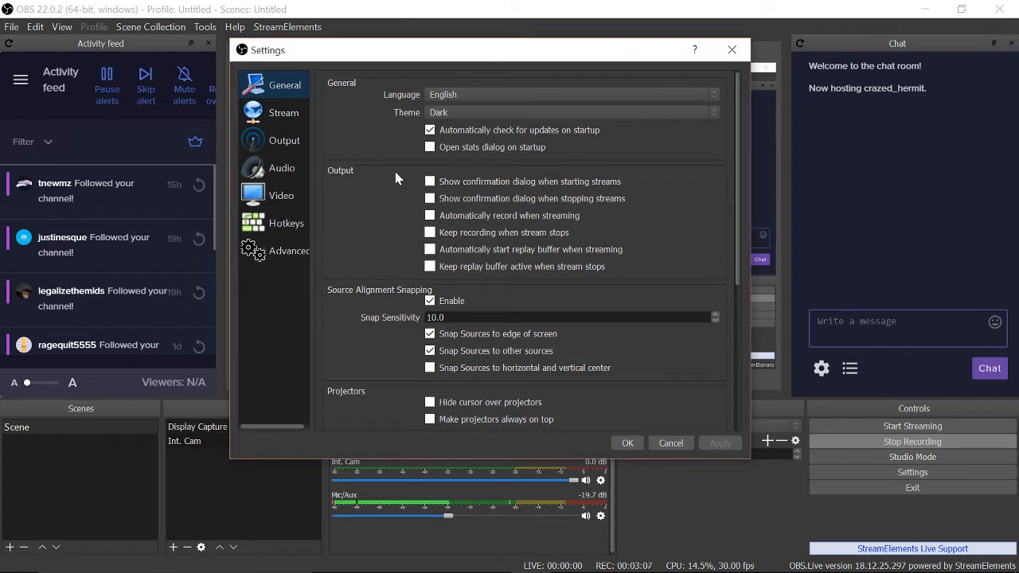
Set the stream to Streaming Services with Twitch as the service and server on Auto (Recommended).
click(289, 121)
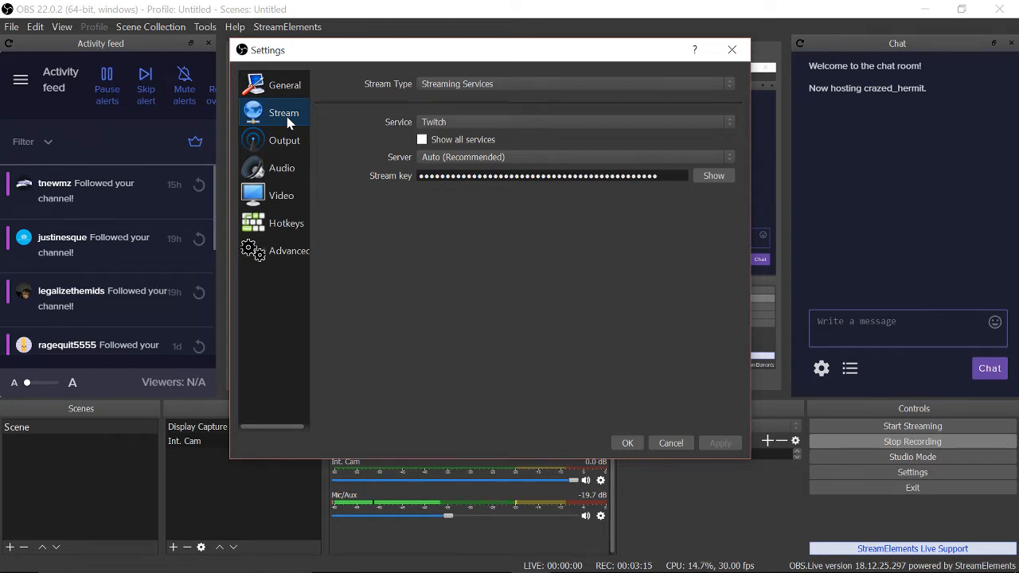
click(609, 123)
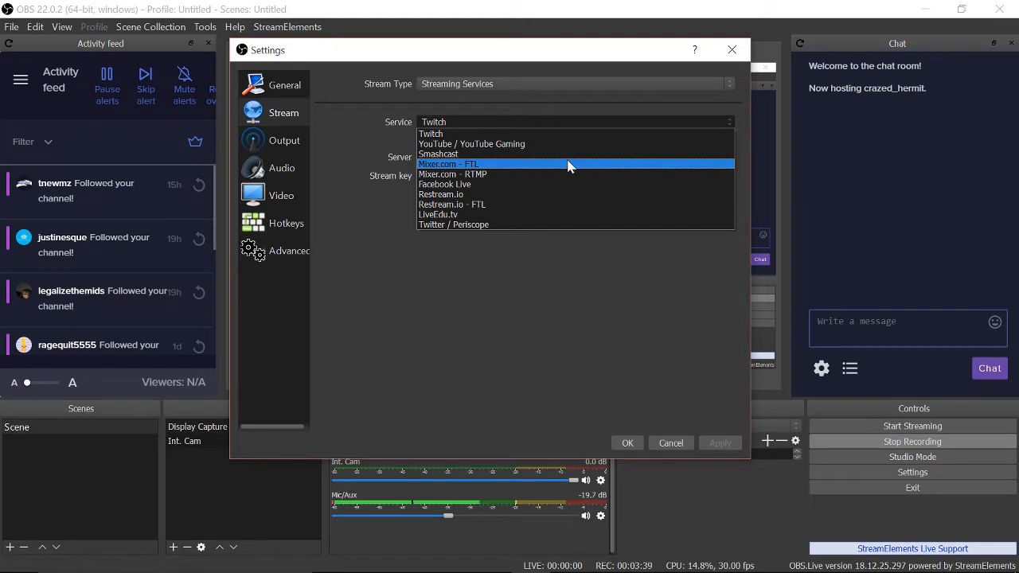
click(554, 133)
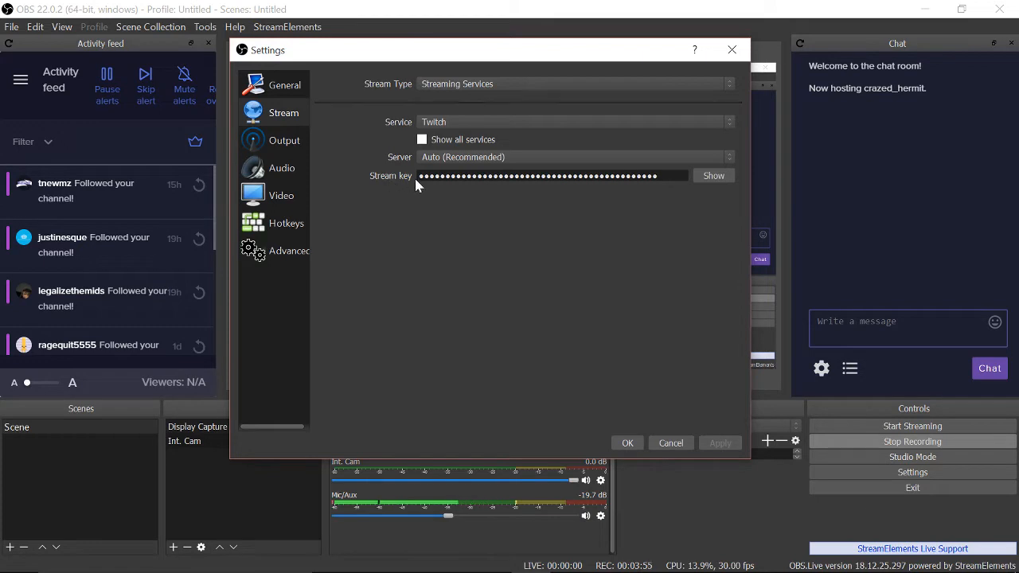
Bring Chrome forward, go to Twitch, and open the channel's Live Dashboard from the account menu.
mouse_move(398, 569)
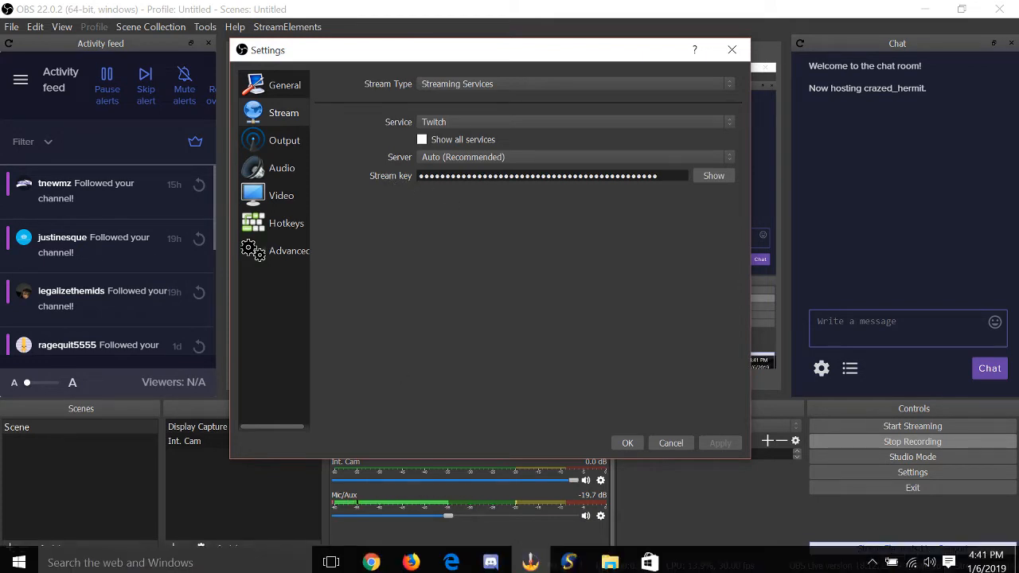
click(372, 557)
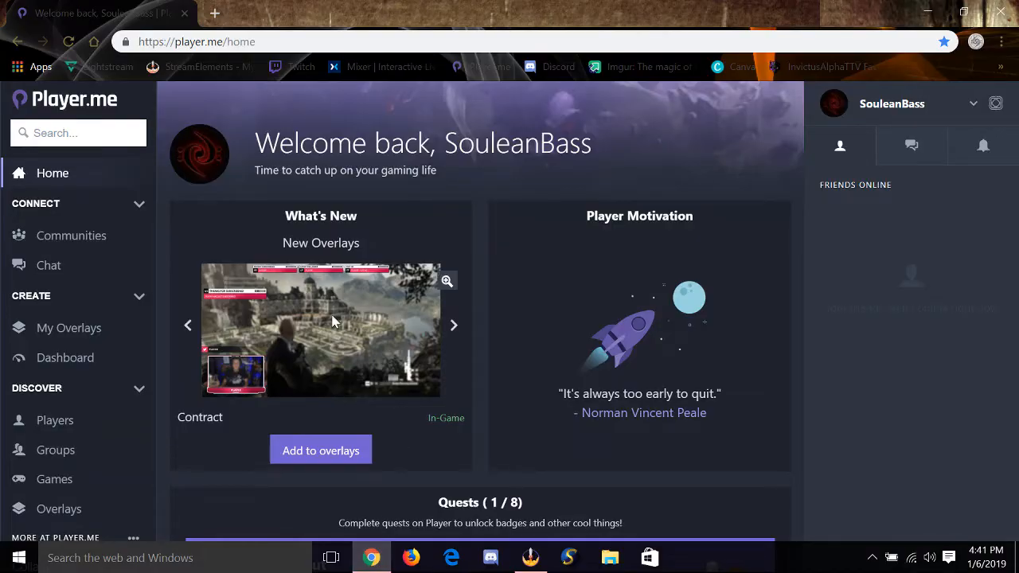
click(301, 67)
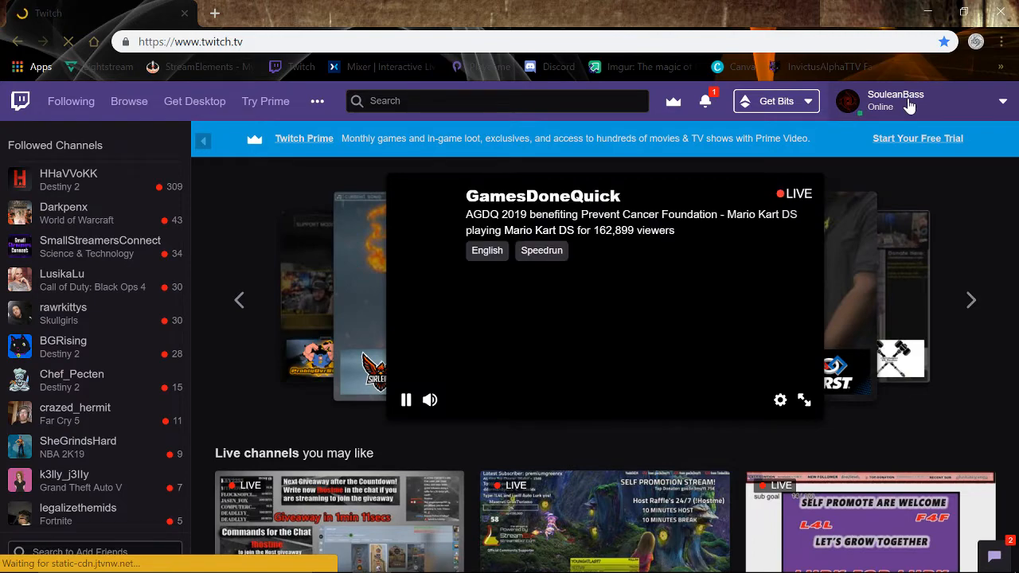
click(909, 106)
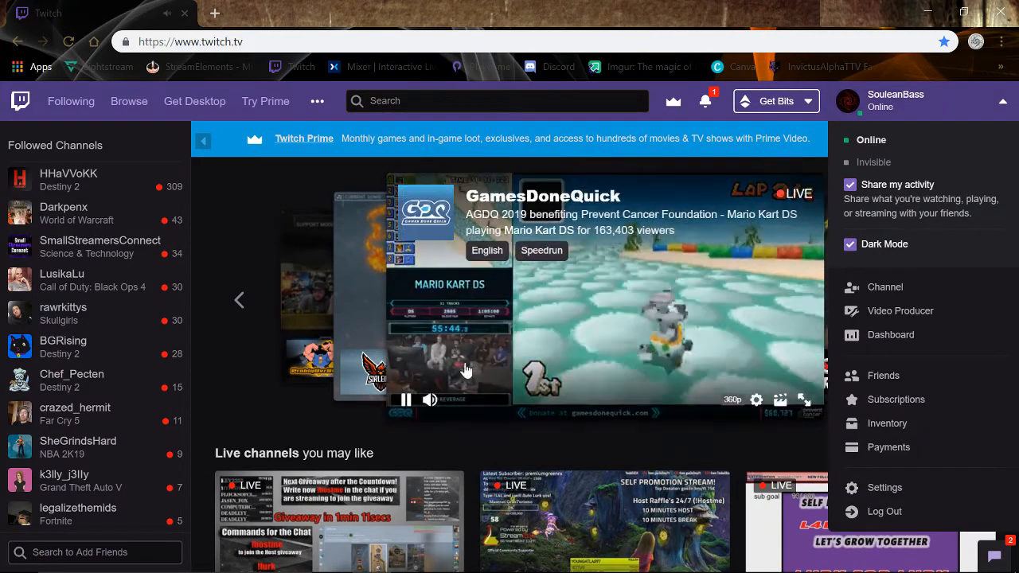
click(430, 400)
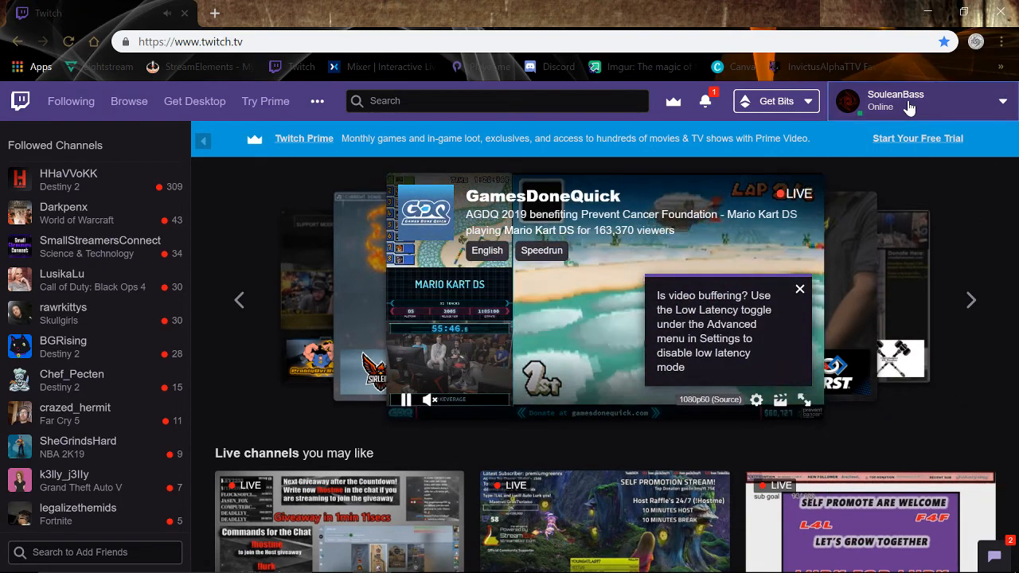
click(909, 106)
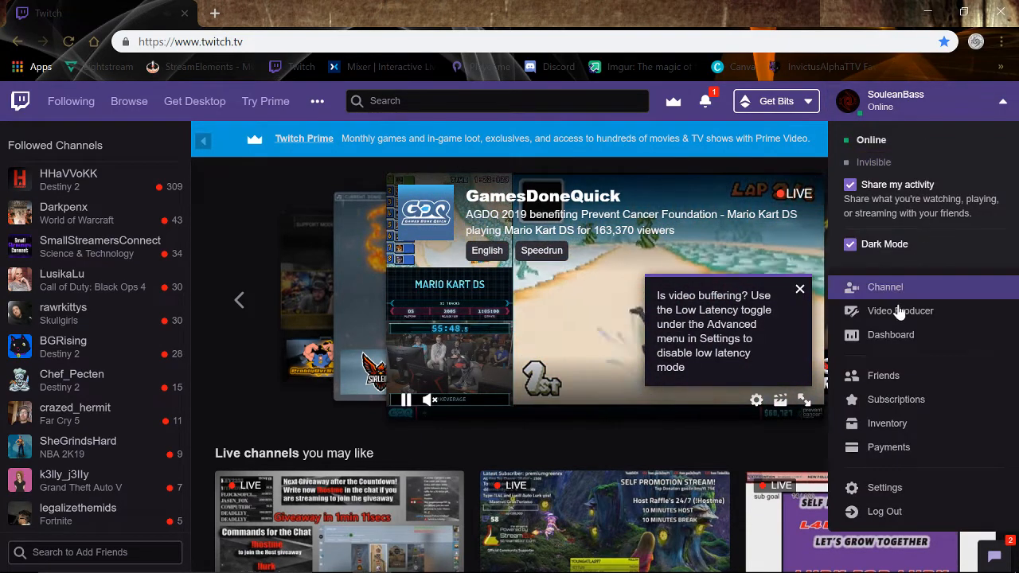
click(891, 335)
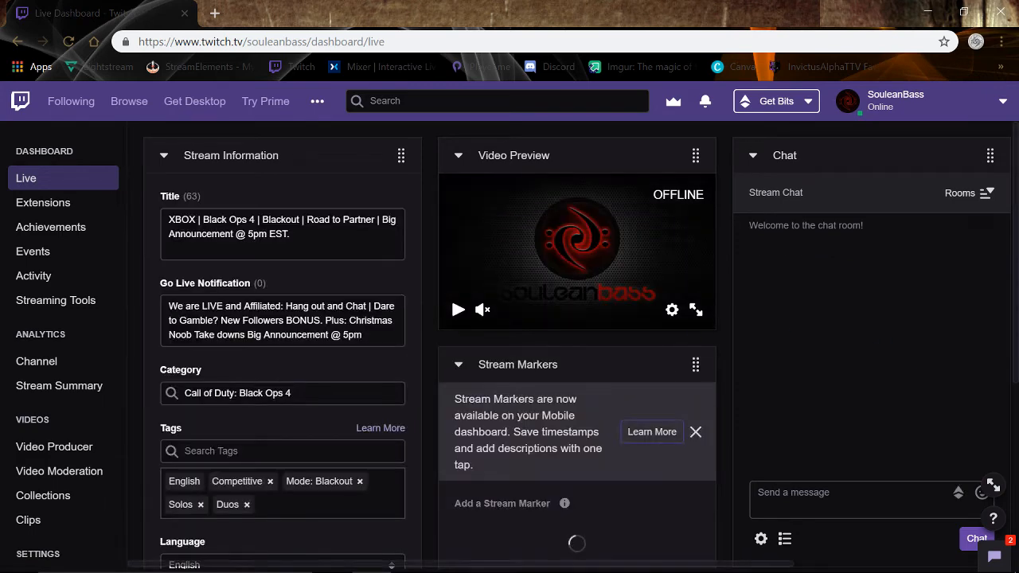
Open the Twitch channel settings and copy the primary stream key.
scroll(65, 315, down, 2)
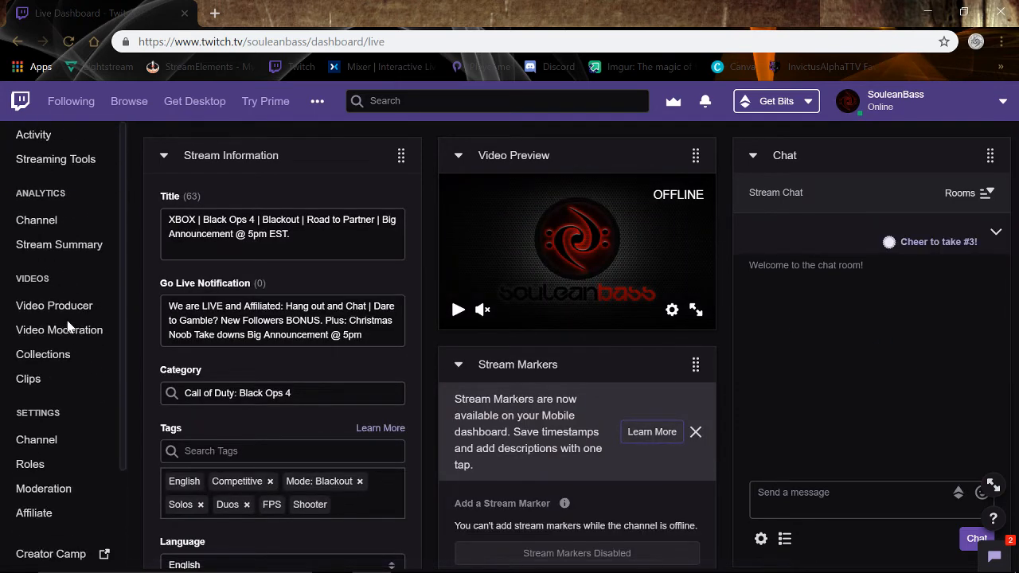
click(40, 442)
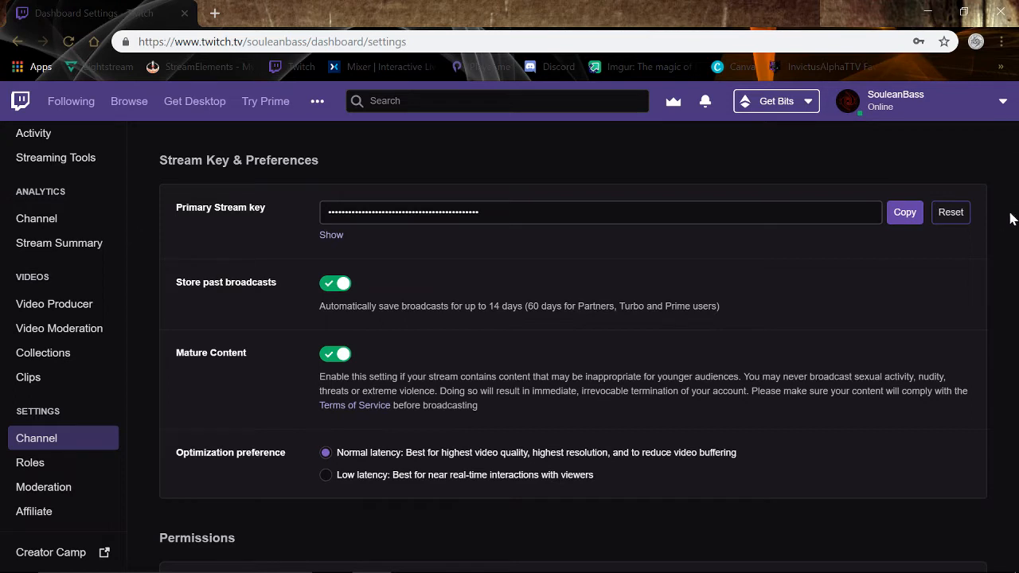
click(907, 213)
Look over the Stream Key & Preferences page, then load Player.me in the same tab.
scroll(287, 399, down, 3)
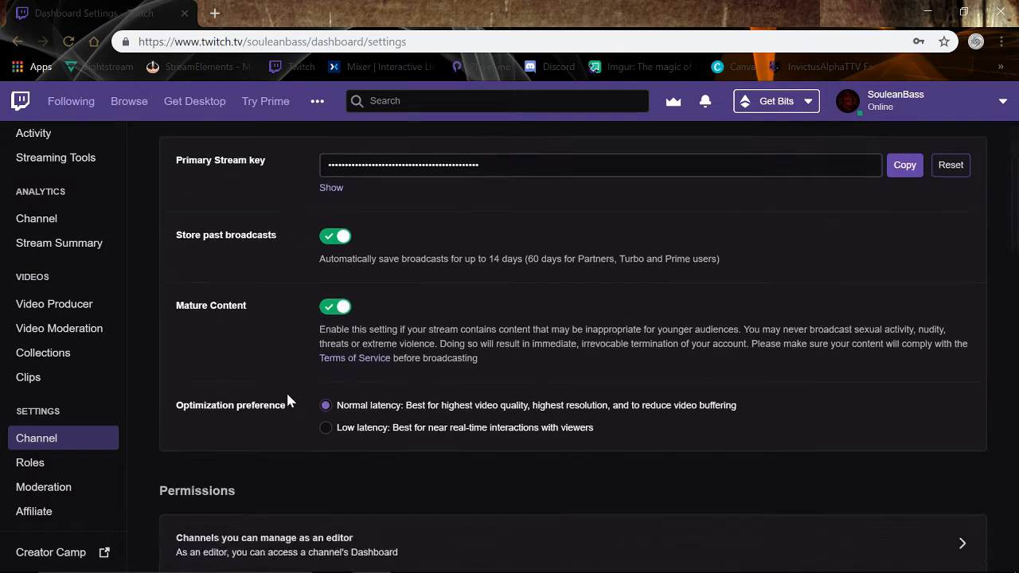
scroll(287, 400, up, 3)
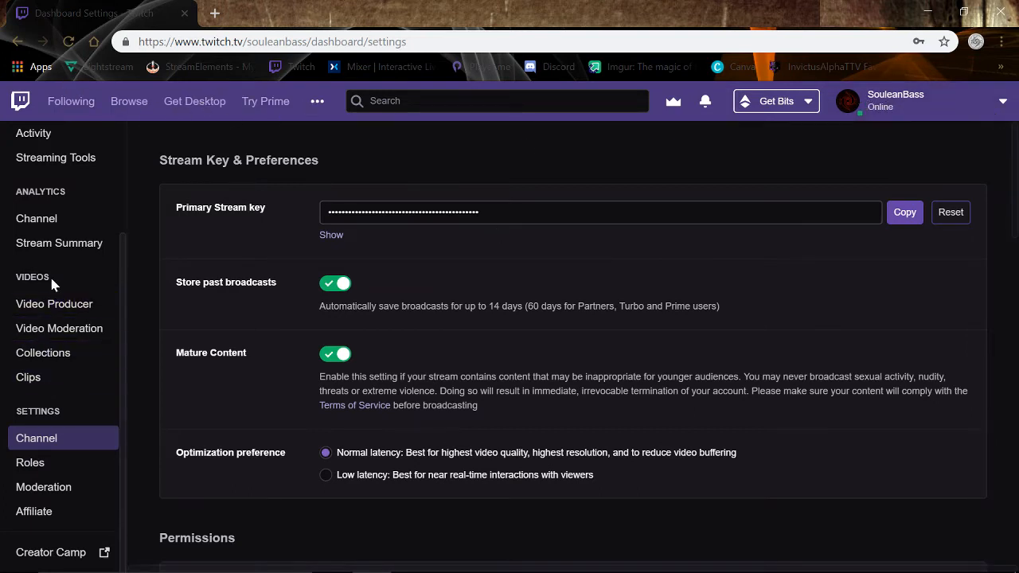
scroll(50, 278, up, 2)
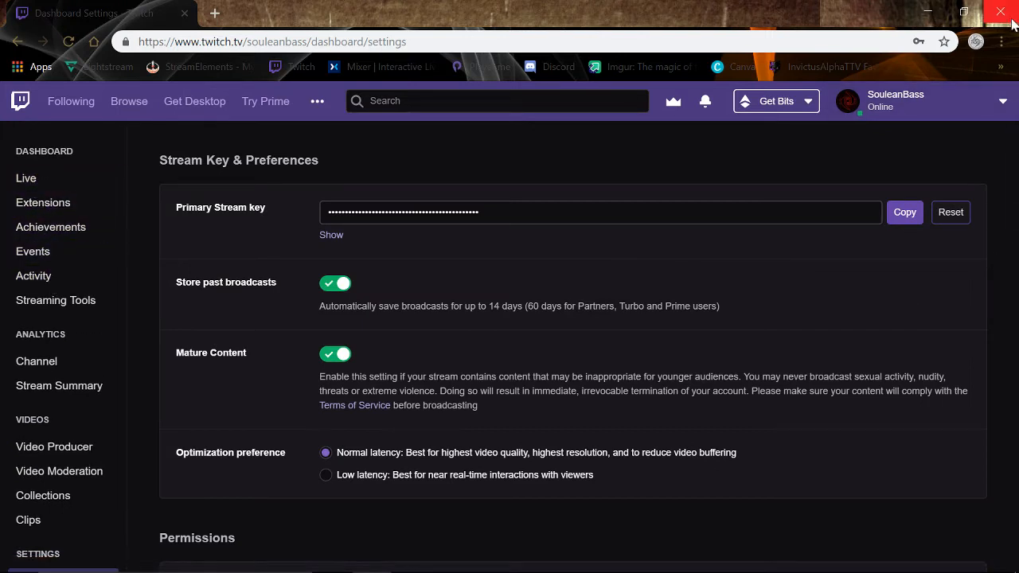
click(482, 69)
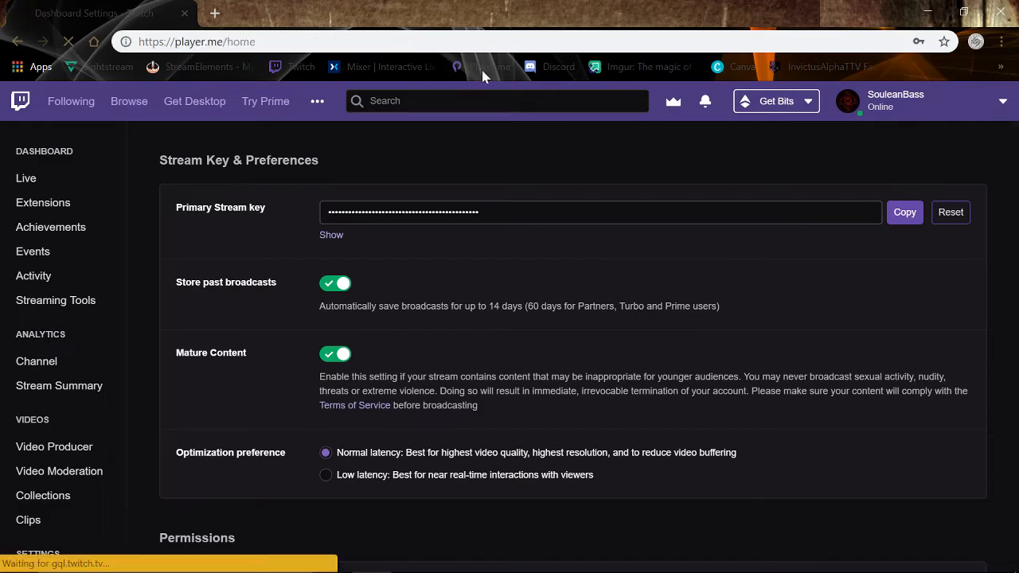
Minimize Chrome, save the Twitch stream settings in OBS, and bring up the Output page.
click(928, 14)
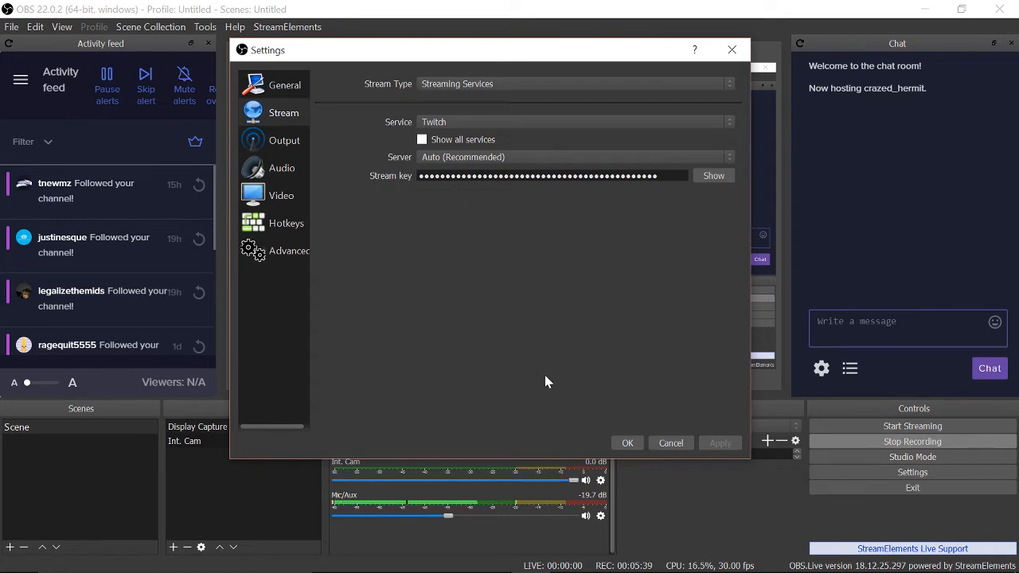
click(619, 439)
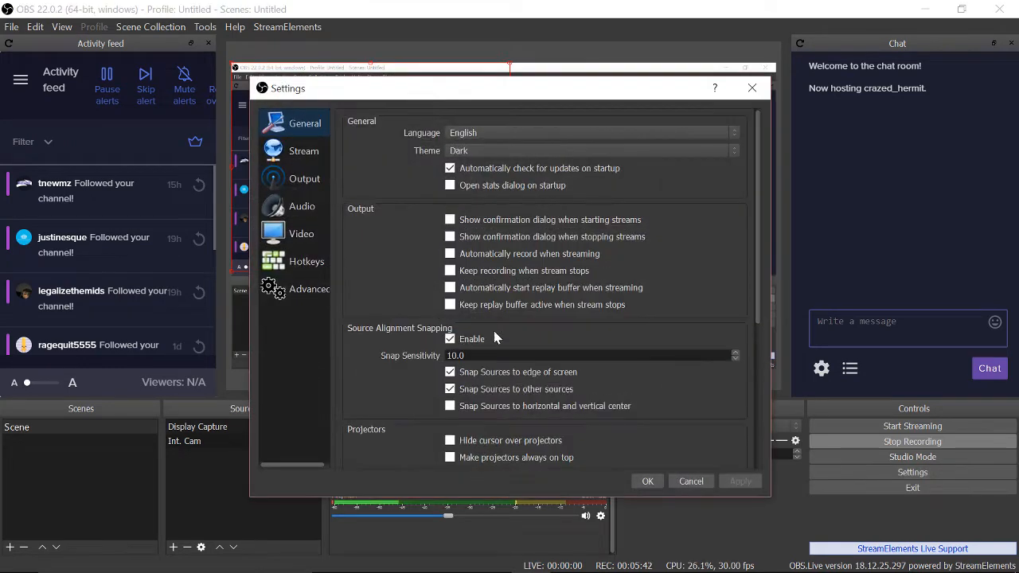
click(291, 180)
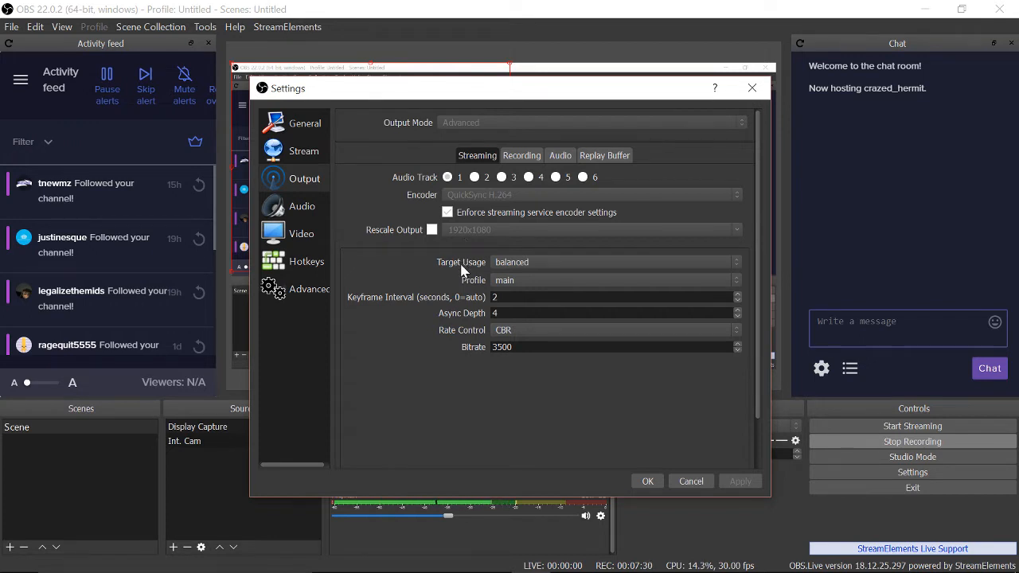
click(524, 282)
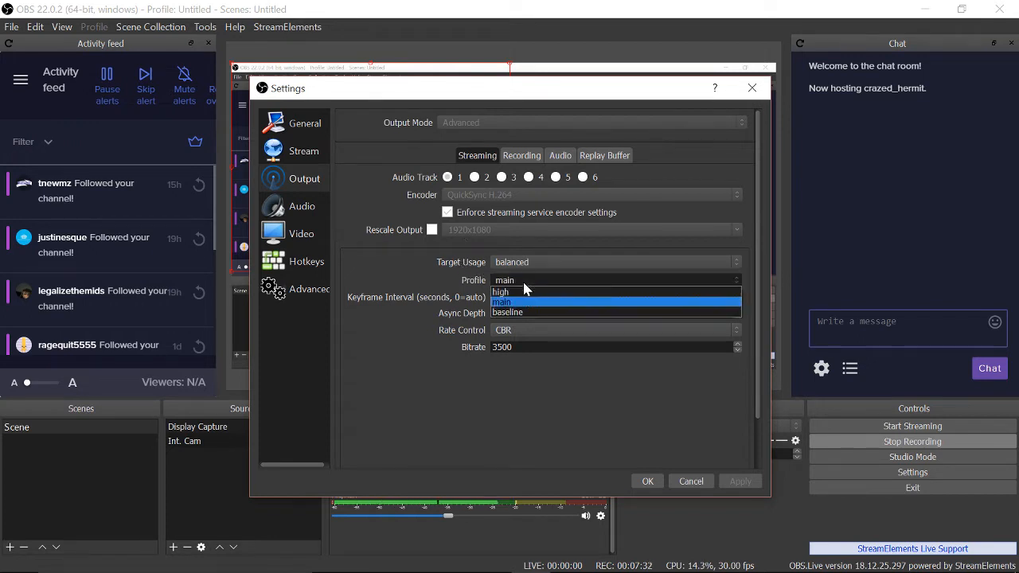
click(518, 303)
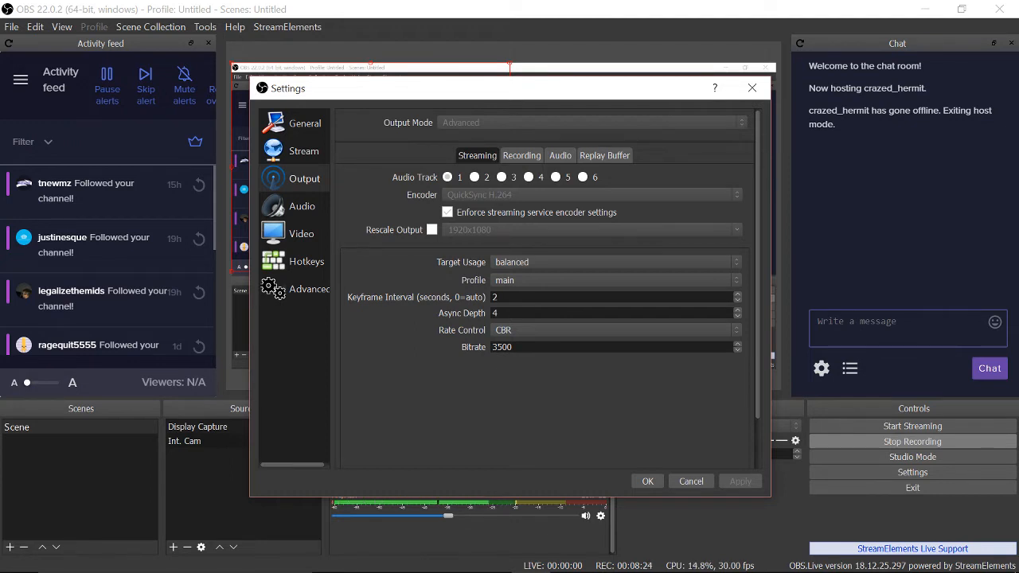
double_click(502, 347)
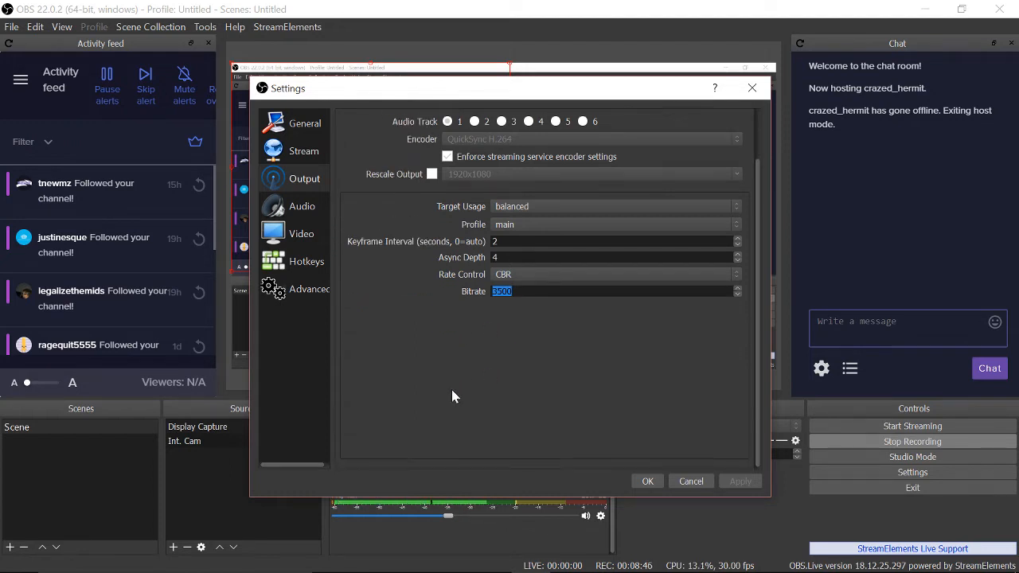
Check the Audio page, then the Video page: 1920x1080 base scaled to 1280x720 at 30 FPS.
click(302, 206)
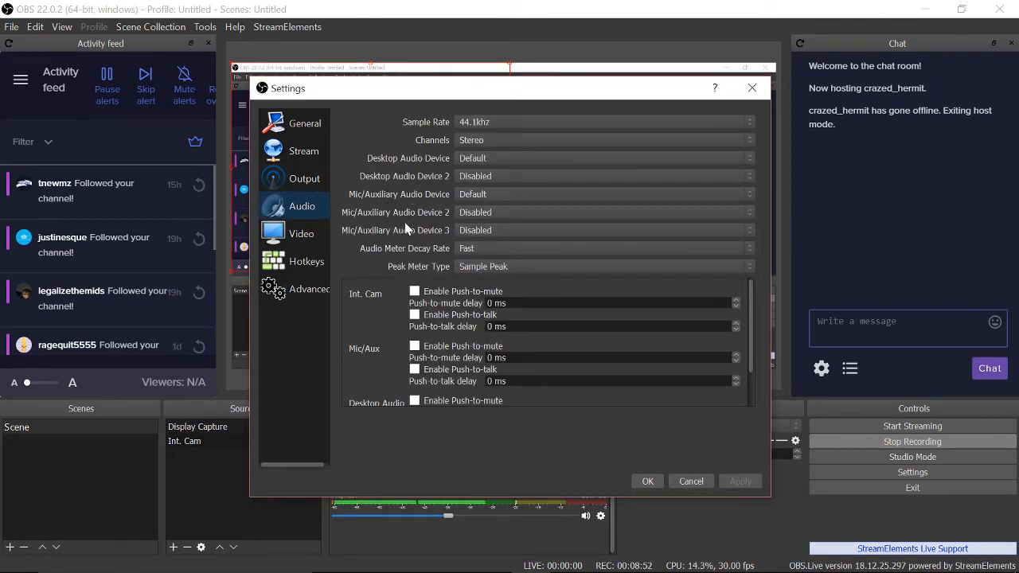
click(298, 234)
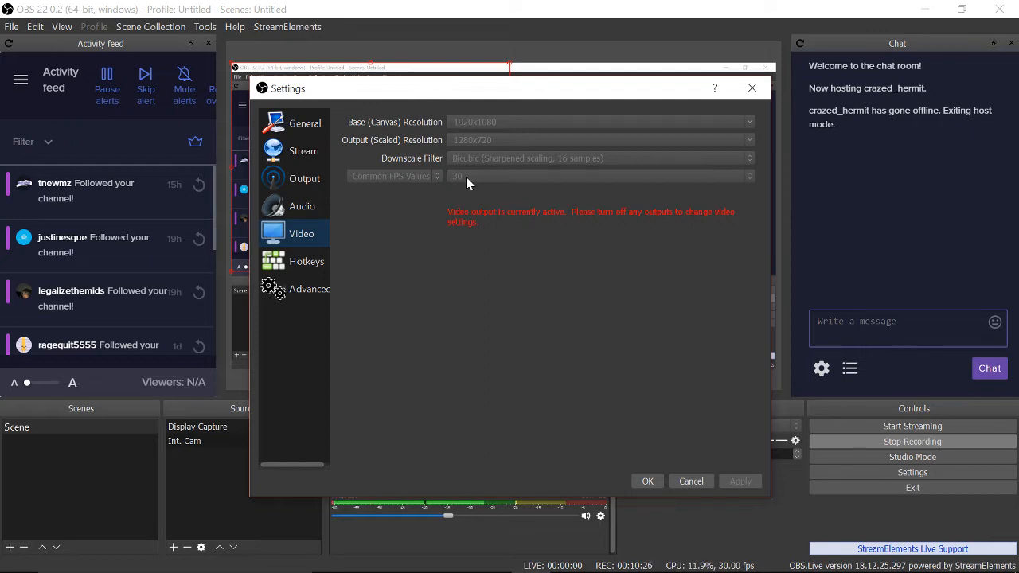
Show the Hotkeys page, with streaming, recording, scene and audio shortcuts all unassigned.
click(316, 262)
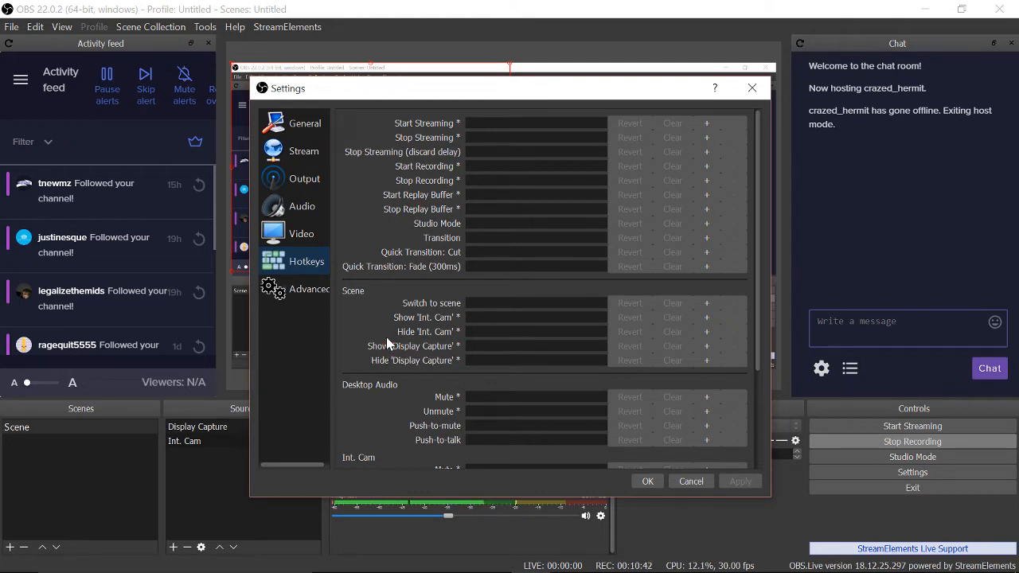
Scroll the Hotkeys list, then review Advanced settings: Normal process priority, stream delay disabled.
scroll(387, 341, down, 3)
scroll(386, 340, up, 3)
scroll(386, 337, down, 3)
scroll(386, 336, up, 3)
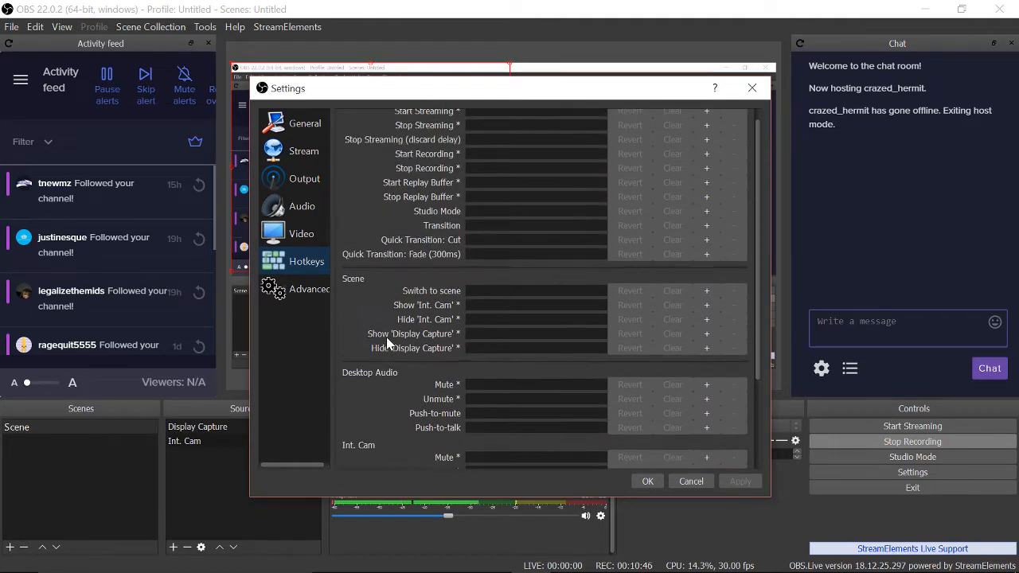
click(305, 293)
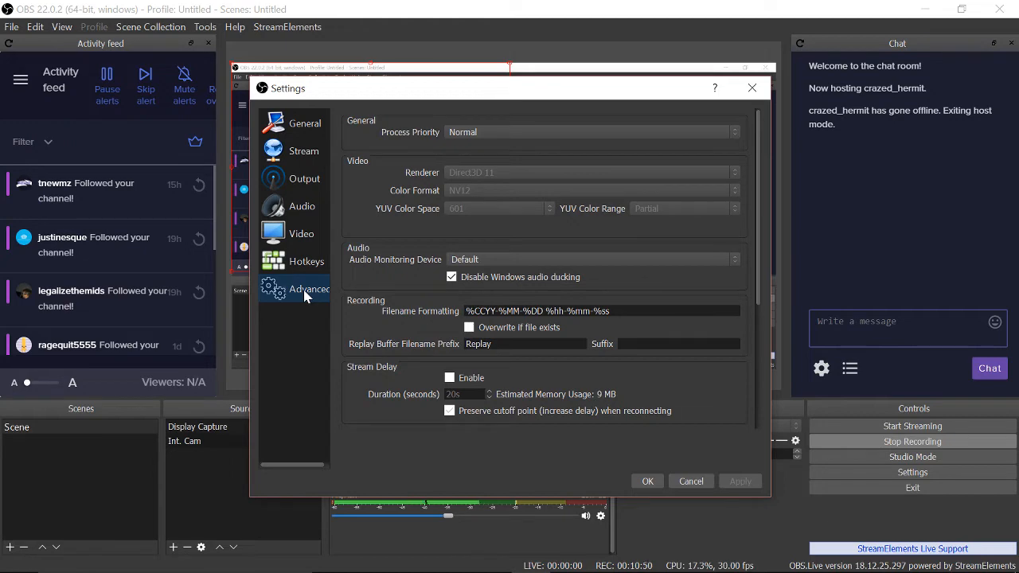
scroll(363, 293, down, 4)
scroll(363, 293, up, 4)
Go back through General to the Stream page showing Twitch, Auto (Recommended) server and the stream key.
click(296, 125)
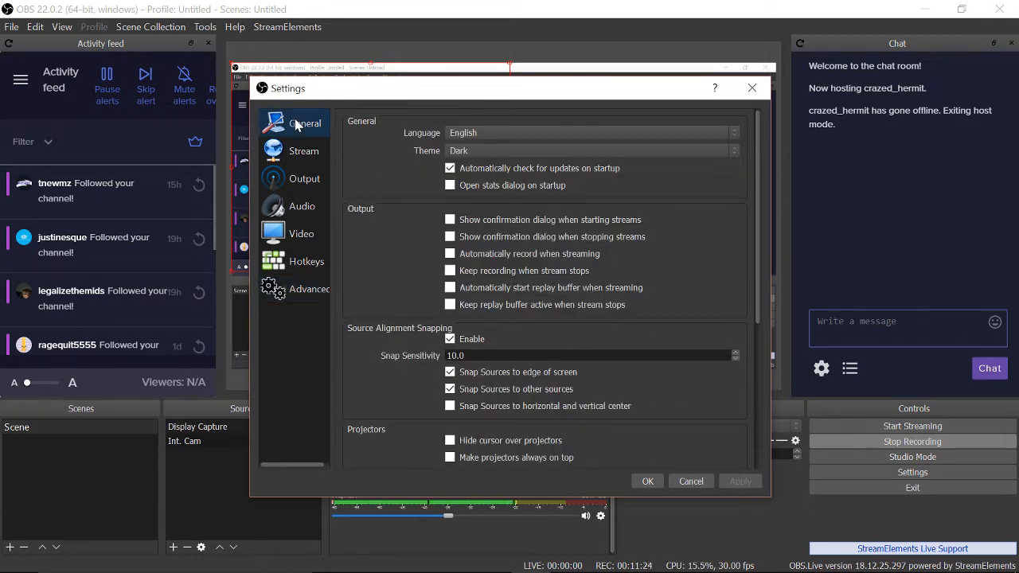
click(303, 152)
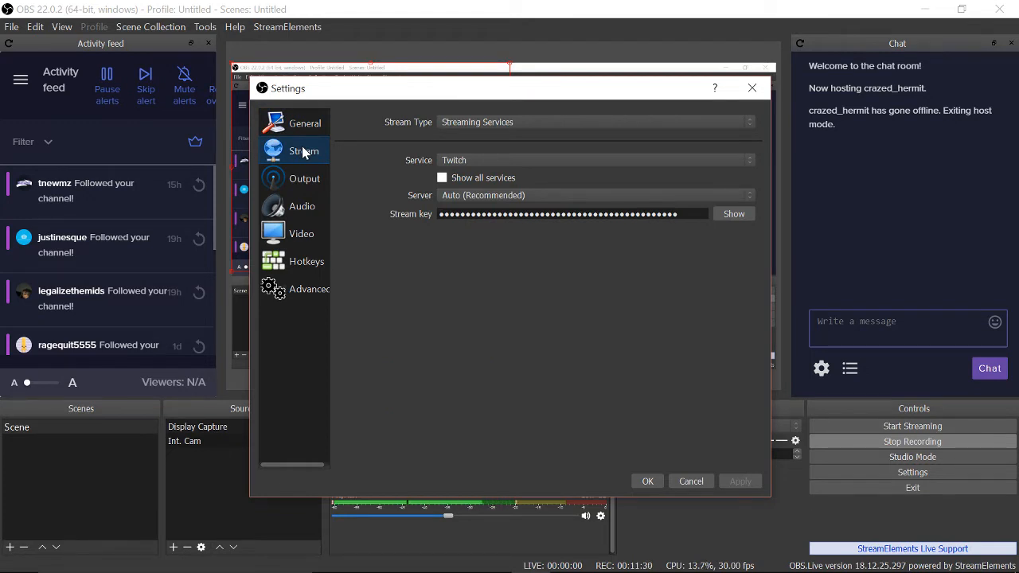
Review the Output streaming encoder: QuickSync H.264, CBR at 3500 bitrate, keyframe interval 2.
click(303, 181)
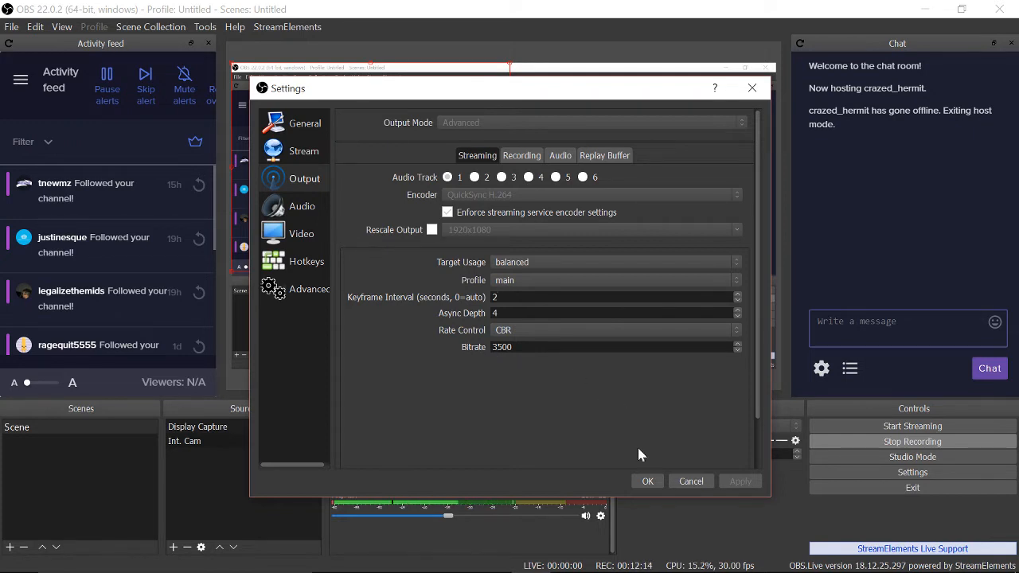
Apply and close Settings, then select Int. Cam and toggle its visibility off and back on.
click(647, 481)
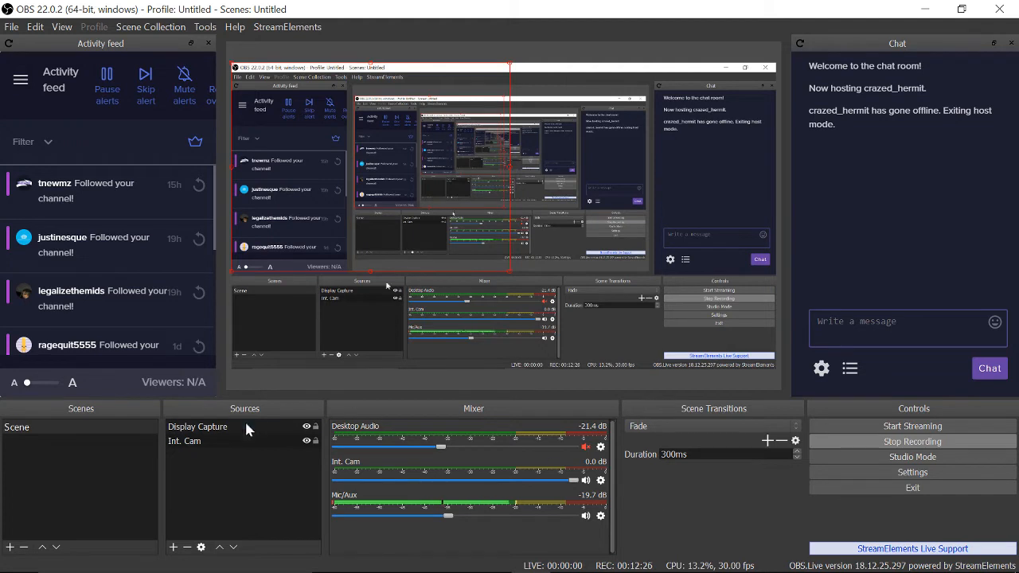
click(272, 440)
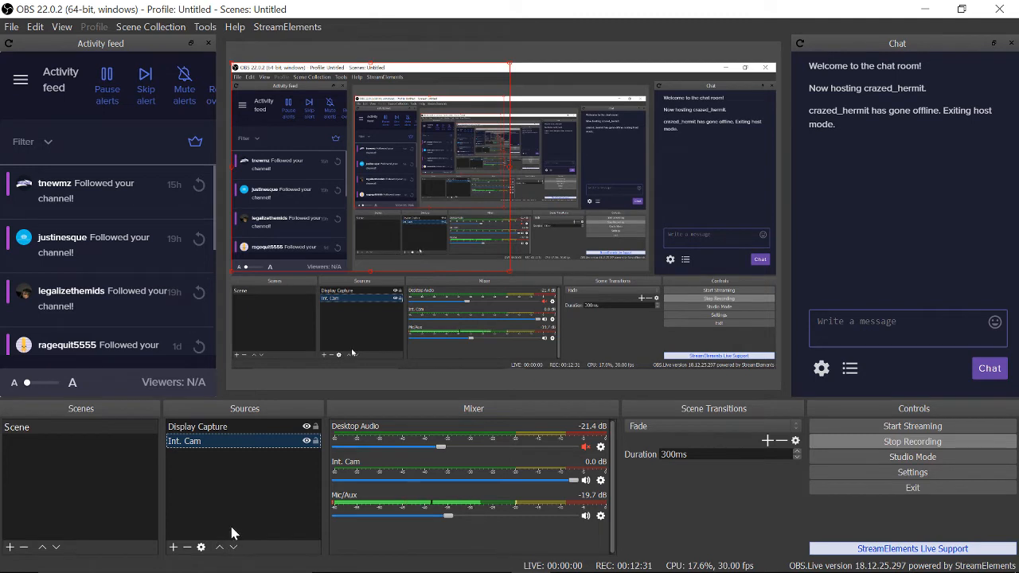
click(306, 441)
click(306, 441)
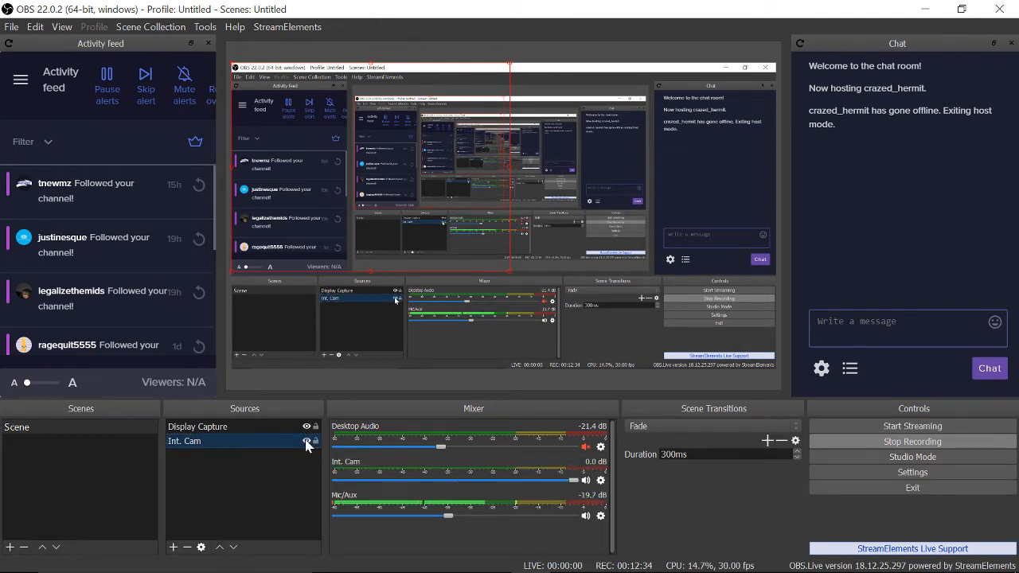
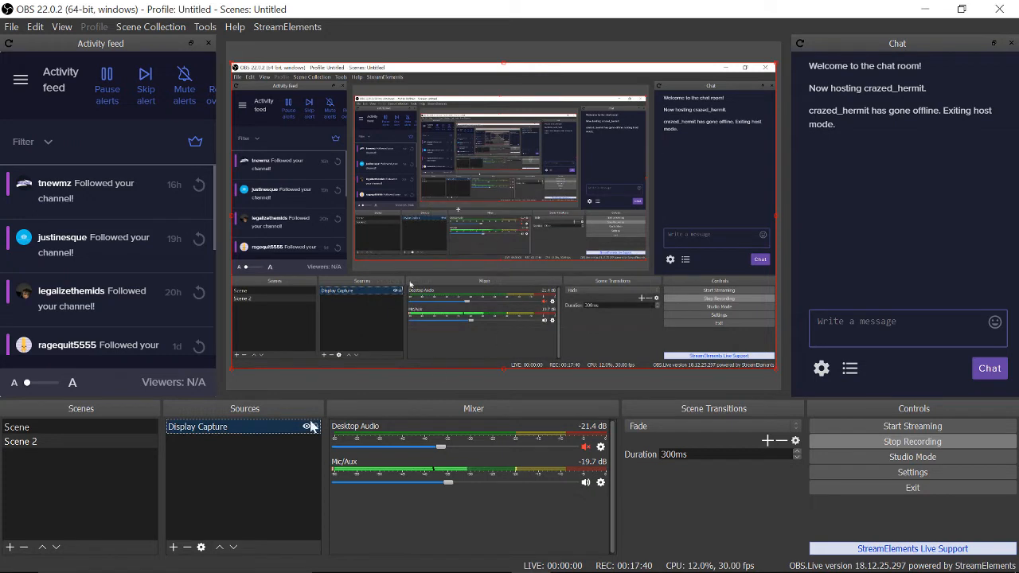
click(174, 546)
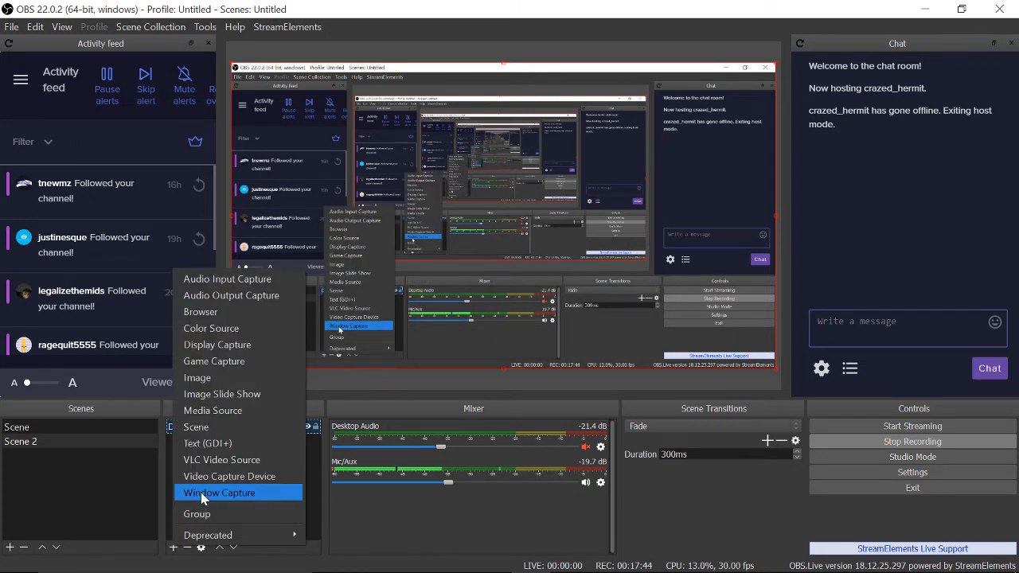
click(191, 346)
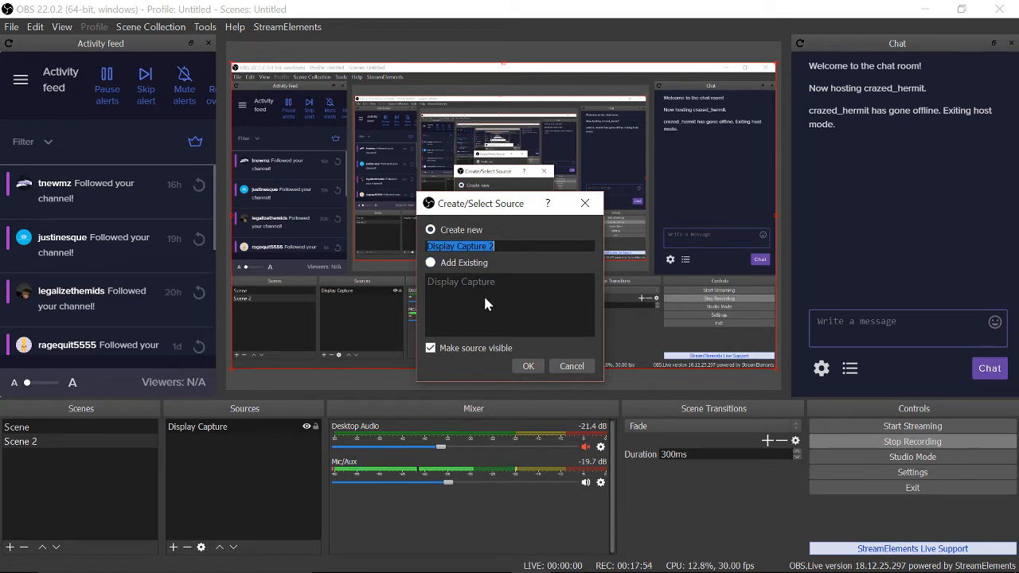
click(565, 366)
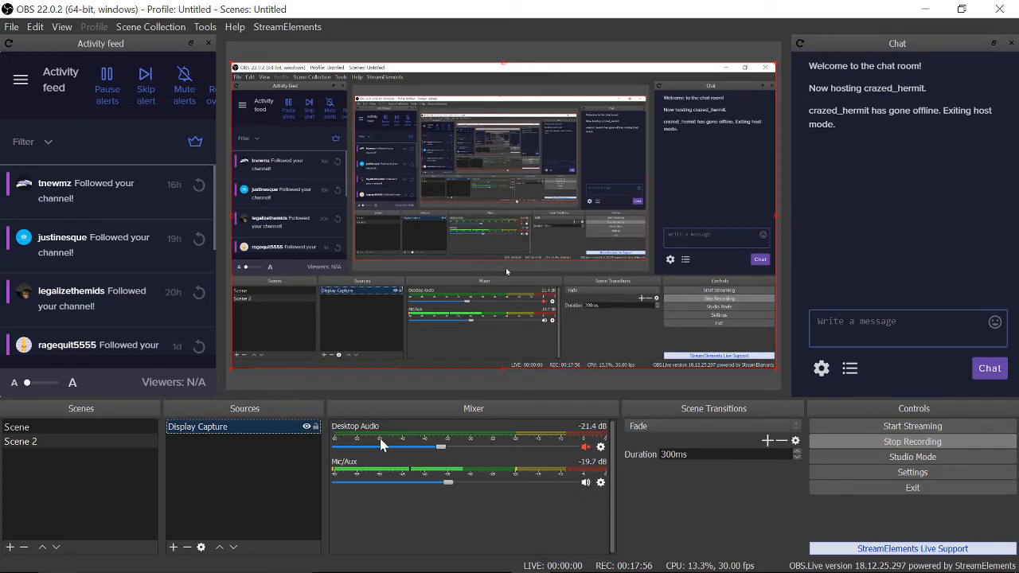
click(277, 473)
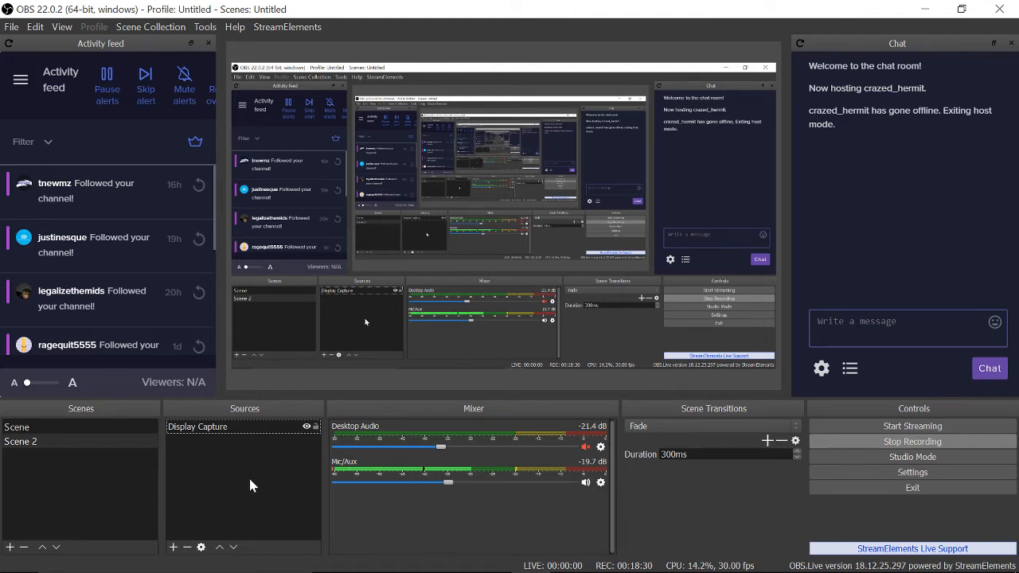
Switch to Chrome and open Player.me's My Overlays list with its 14 saved overlays.
key(alt+Tab)
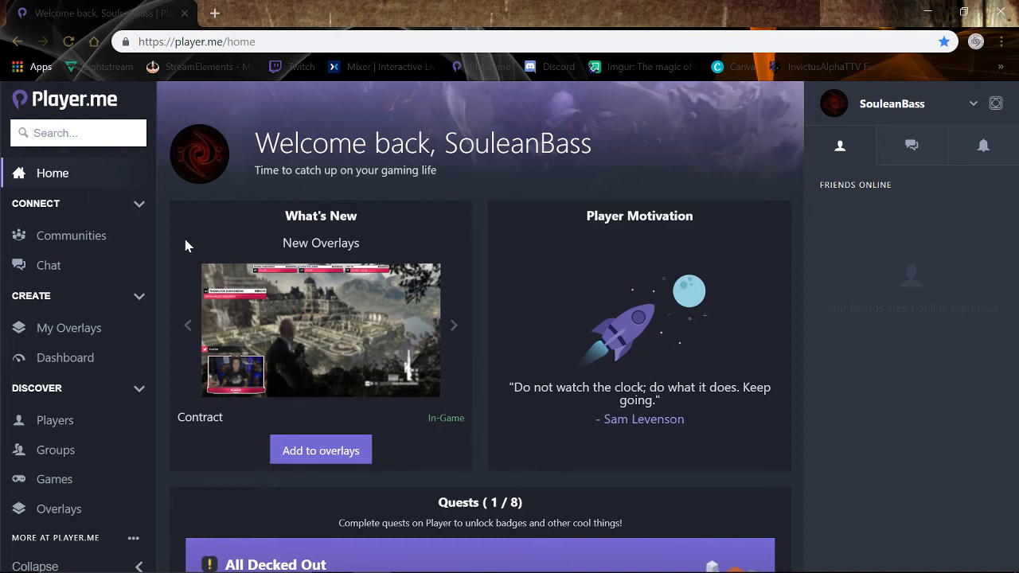
click(58, 329)
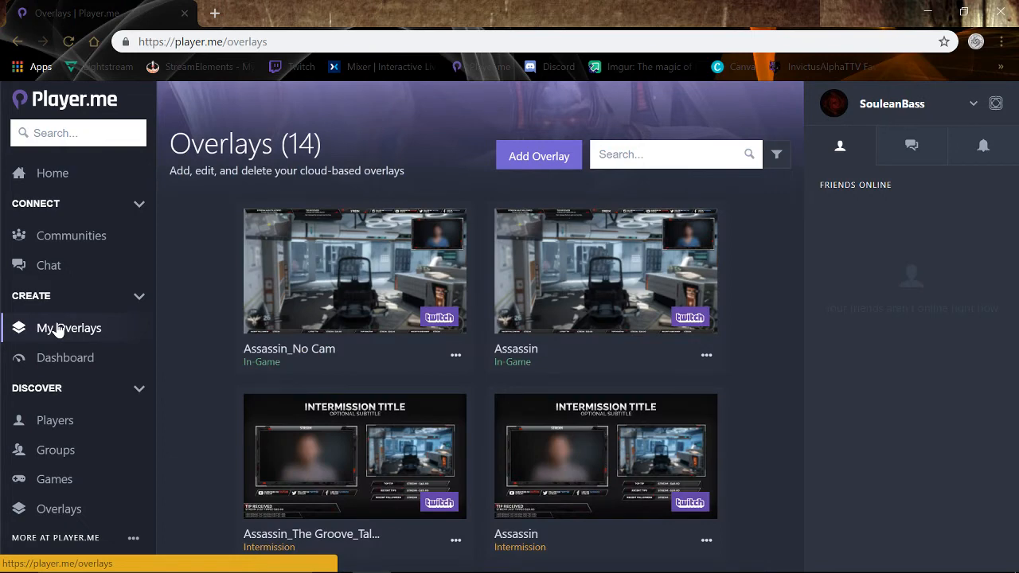
scroll(206, 316, down, 10)
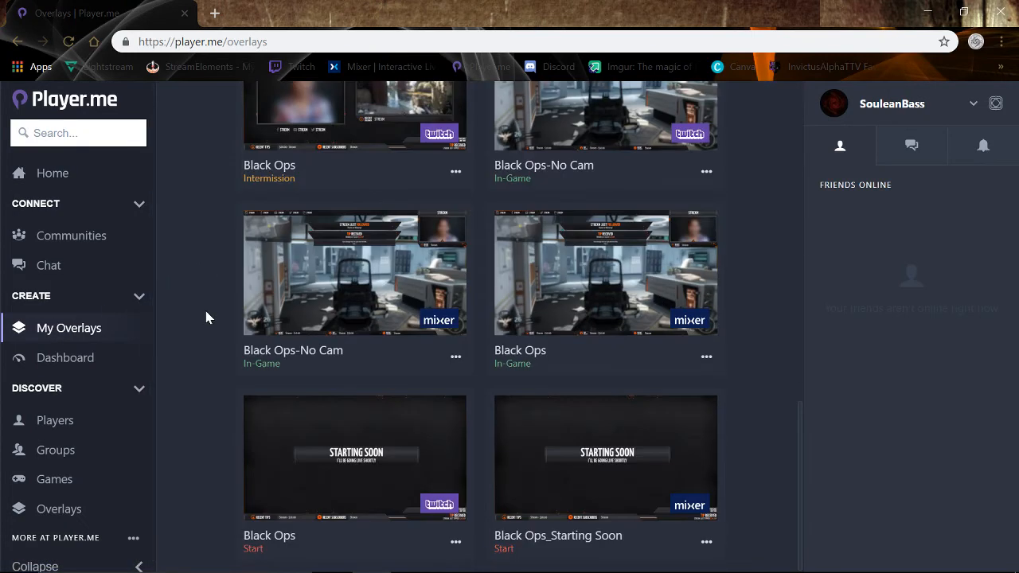
scroll(205, 317, up, 10)
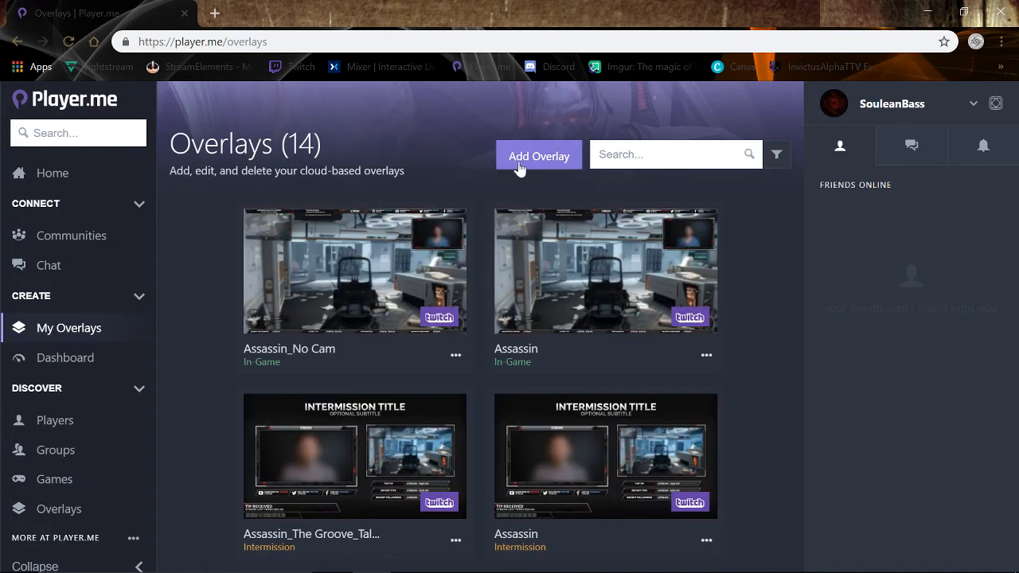
click(527, 161)
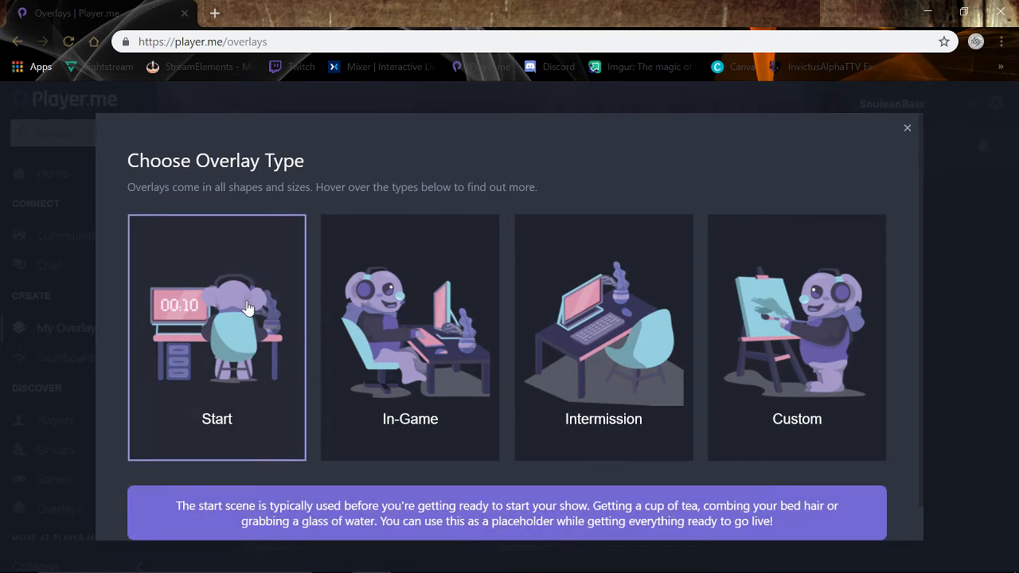
mouse_move(577, 327)
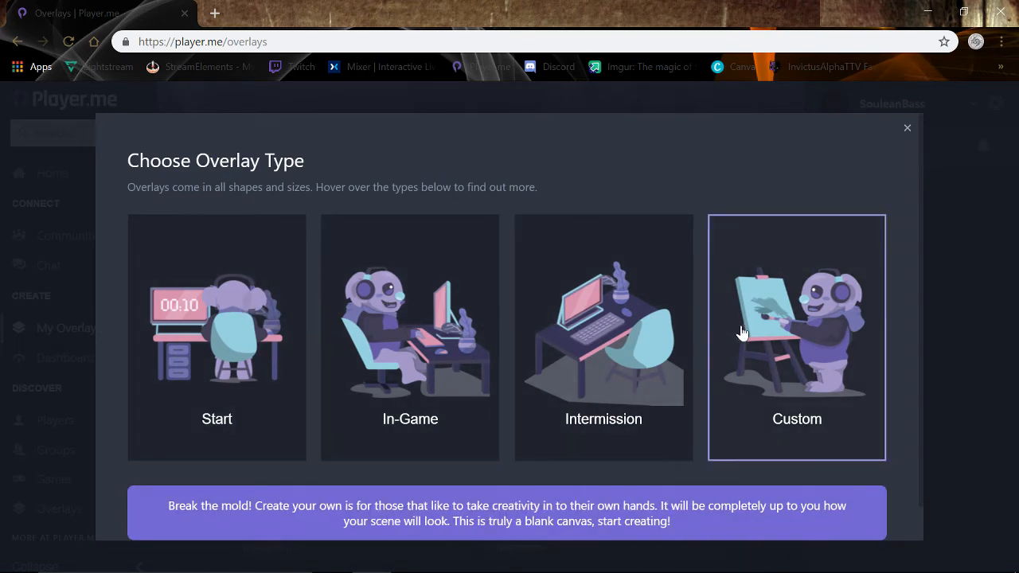
mouse_move(262, 324)
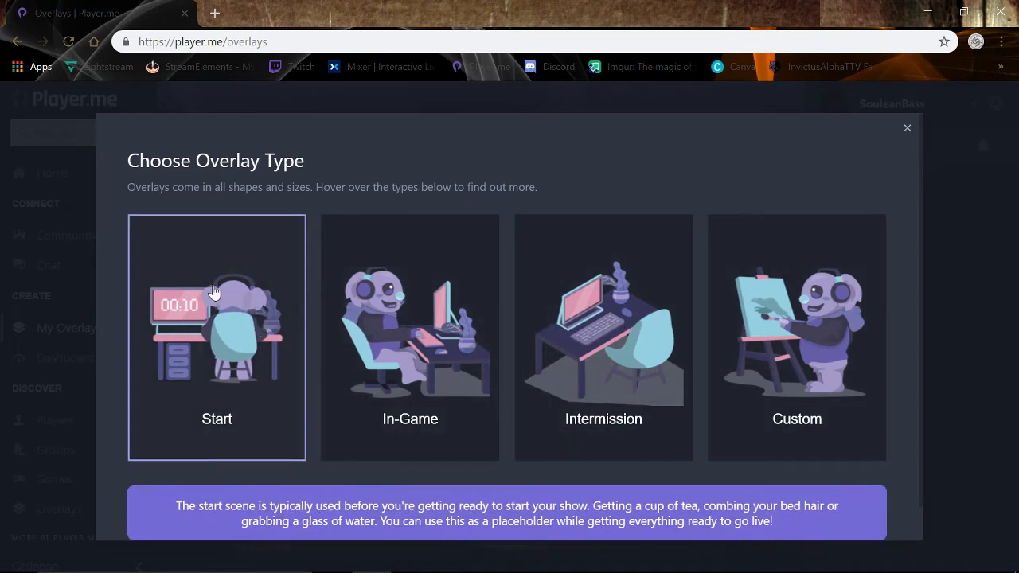
mouse_move(390, 361)
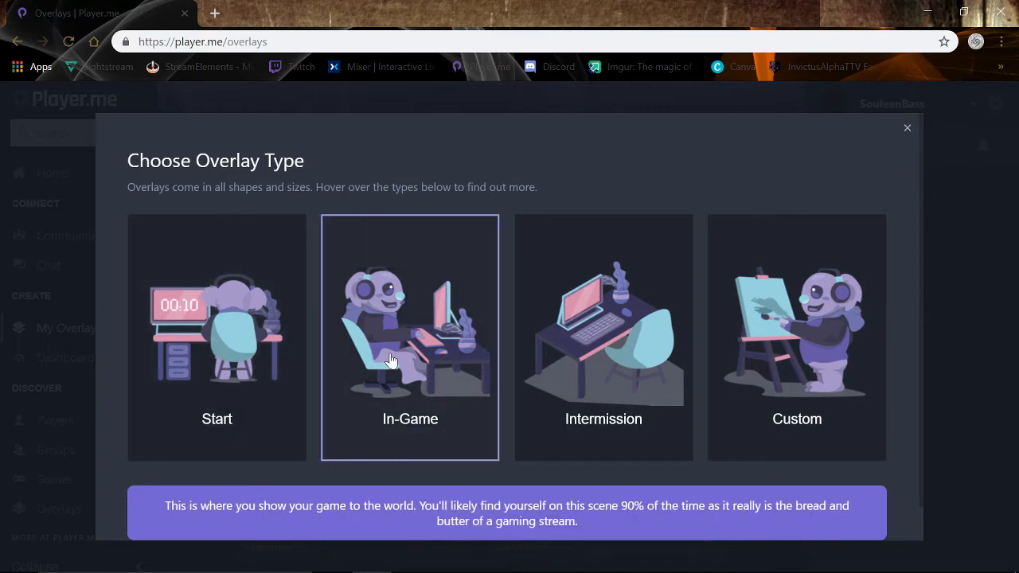
mouse_move(573, 278)
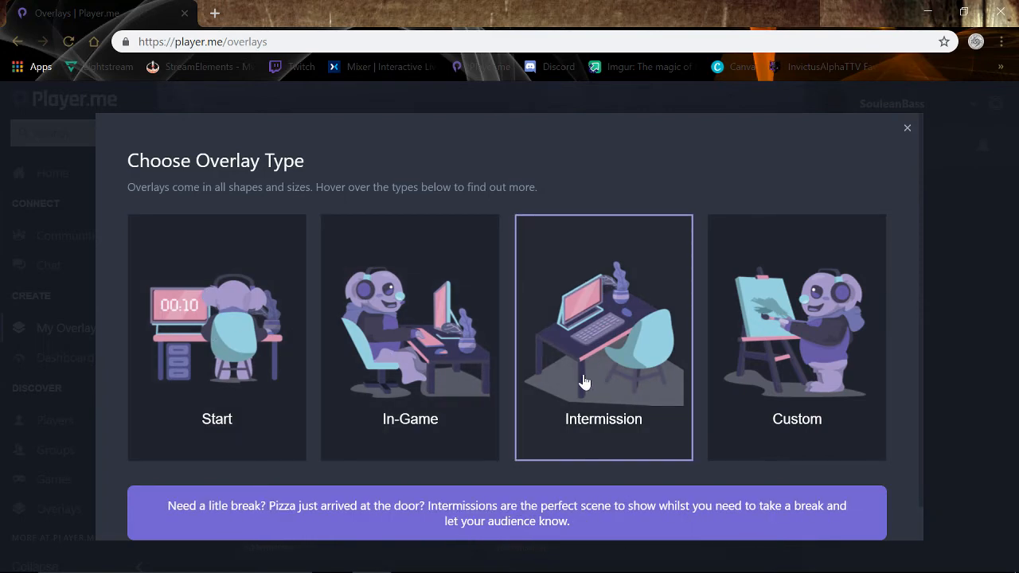
mouse_move(776, 288)
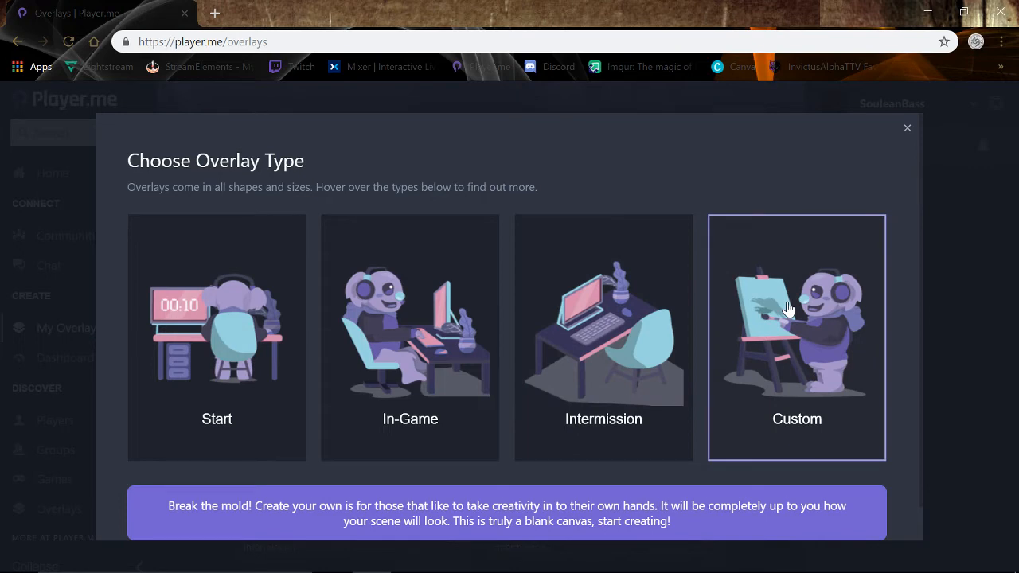
click(393, 341)
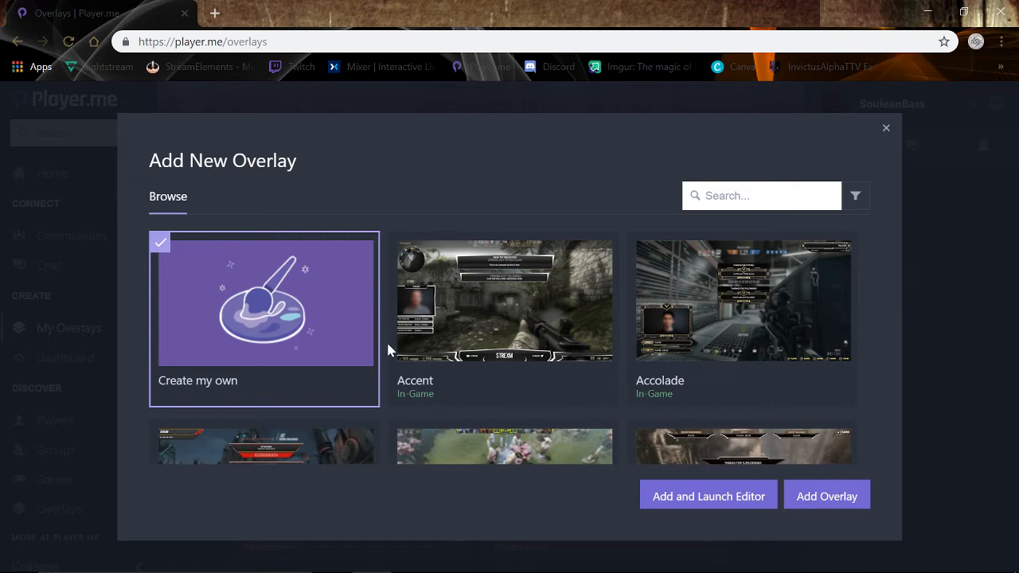
scroll(388, 350, down, 6)
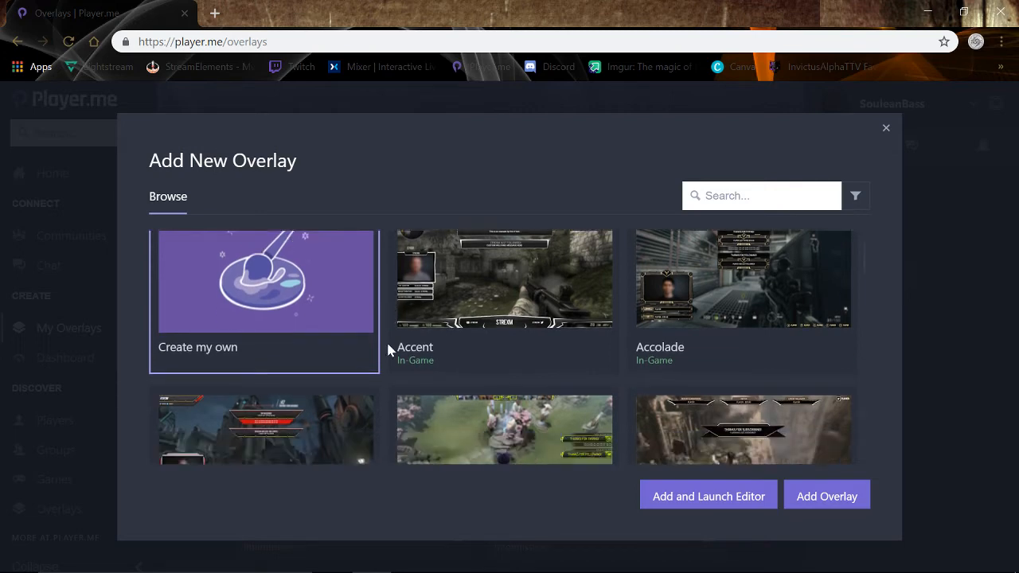
scroll(387, 350, up, 6)
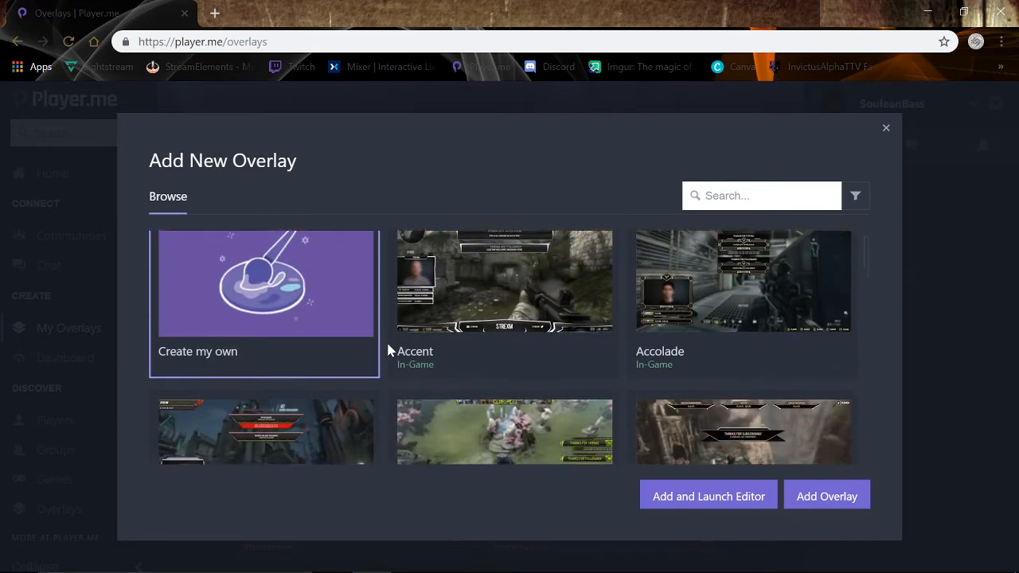
scroll(388, 350, down, 10)
scroll(387, 350, down, 7)
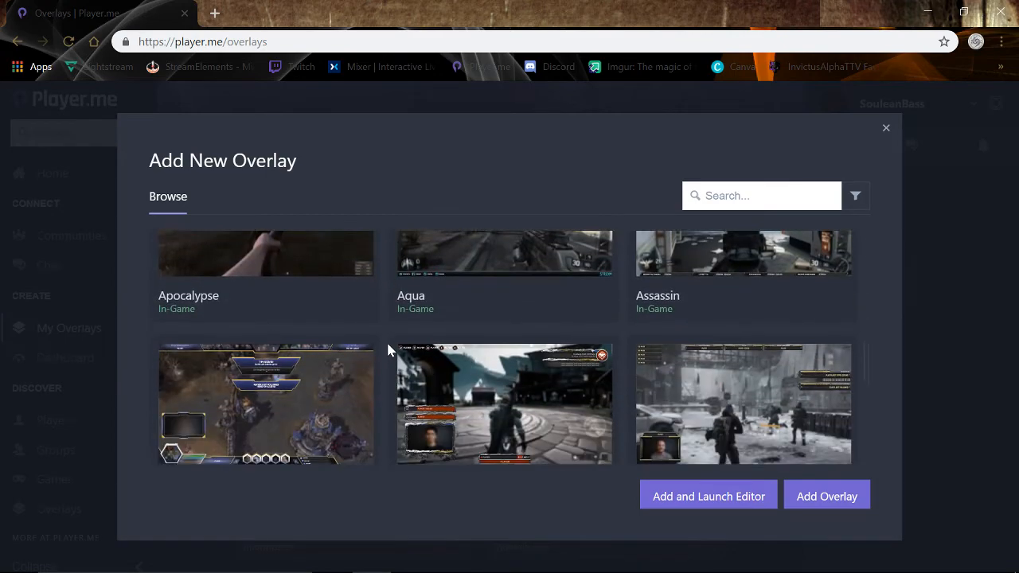
scroll(387, 350, up, 2)
scroll(391, 348, up, 2)
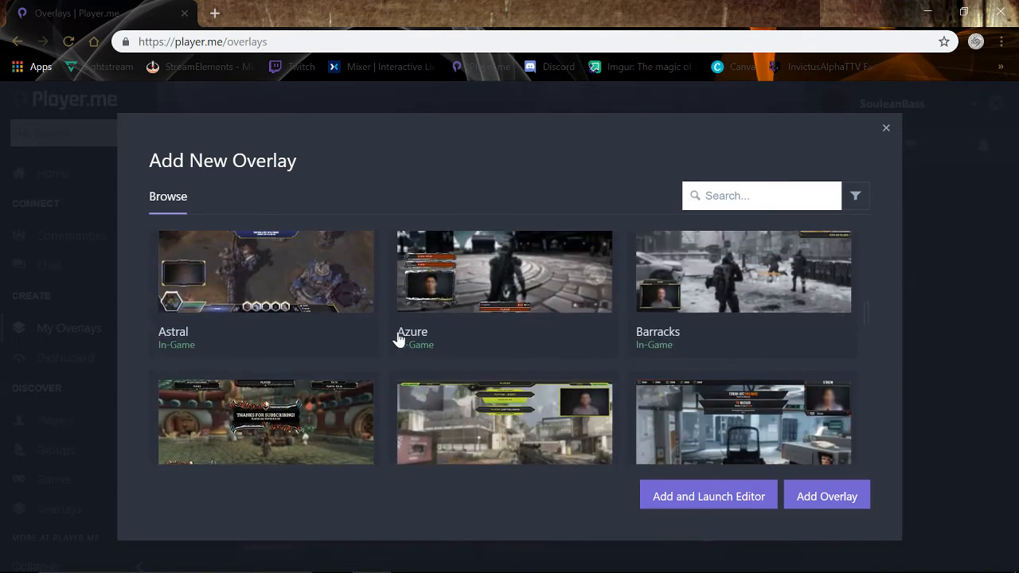
scroll(466, 312, down, 1)
scroll(467, 311, up, 3)
scroll(467, 316, down, 2)
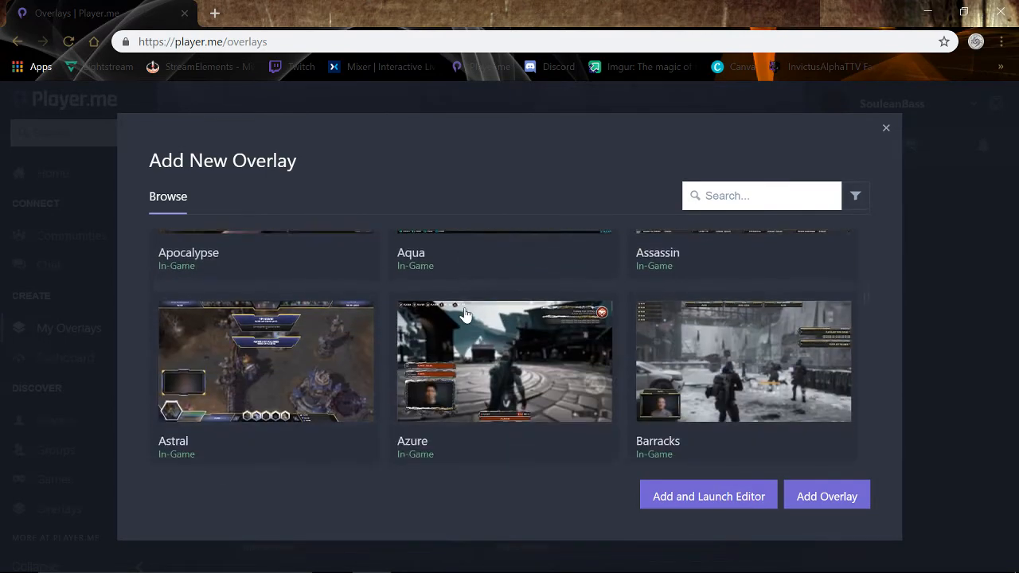
click(592, 310)
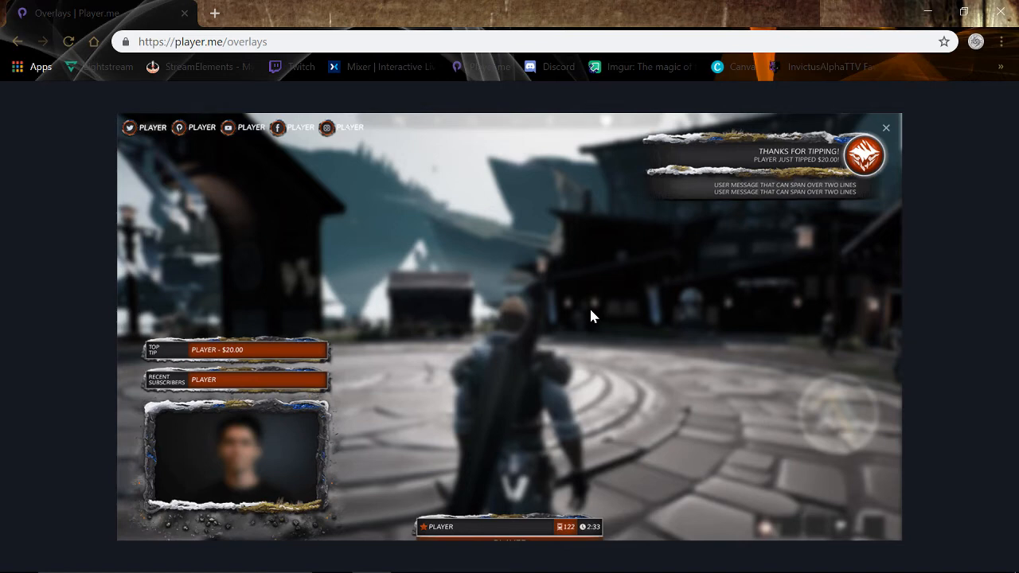
click(886, 130)
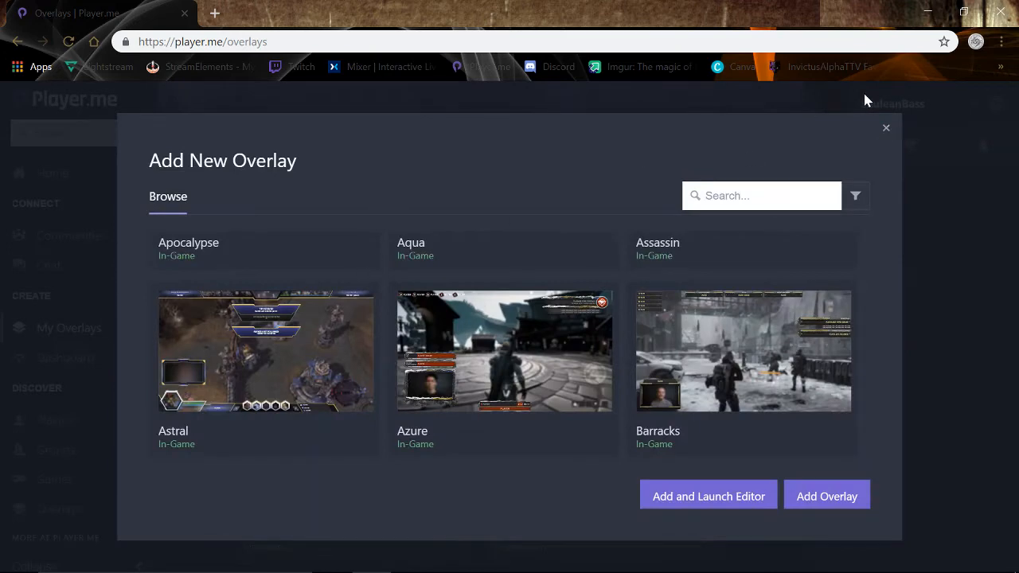
click(885, 129)
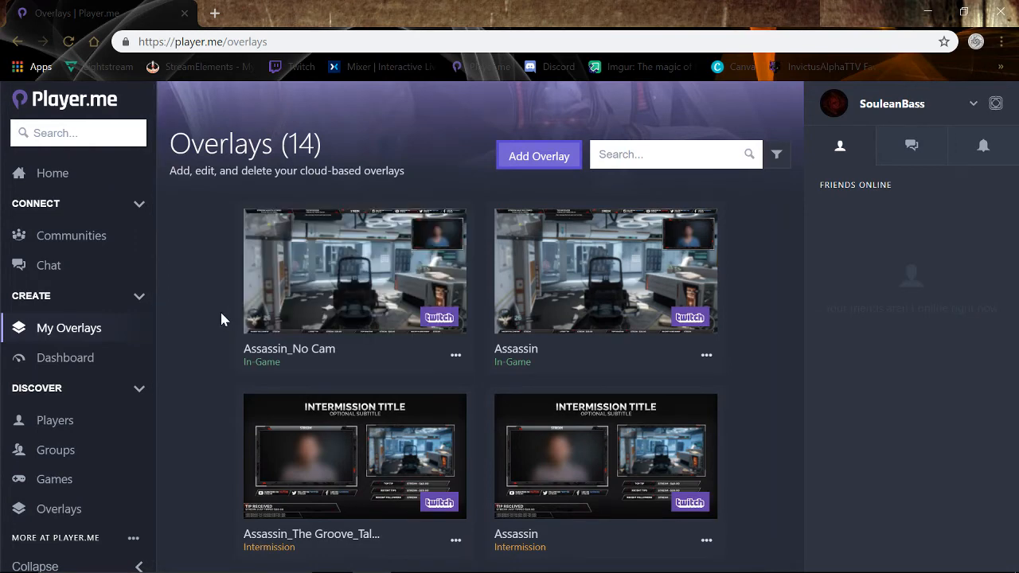
Edit the Assassin_No Cam overlay card and save it with its six widgets enabled.
scroll(205, 345, down, 3)
scroll(204, 344, up, 3)
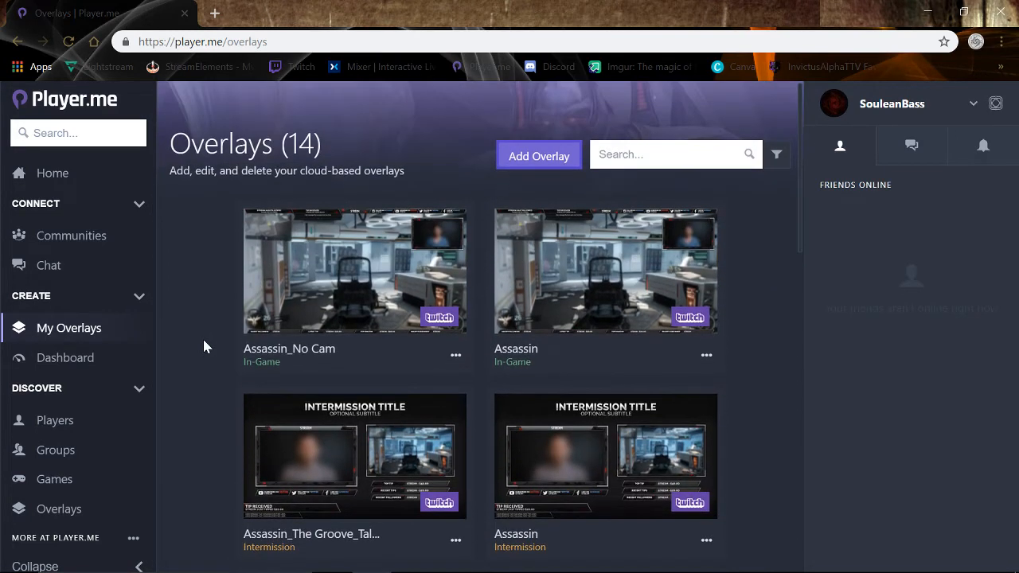
mouse_move(314, 294)
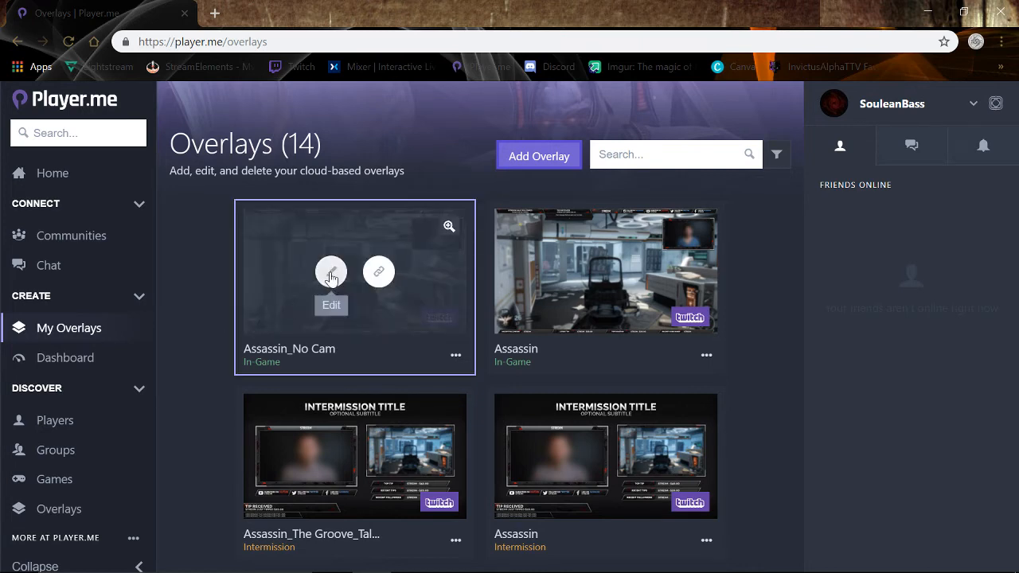
click(332, 273)
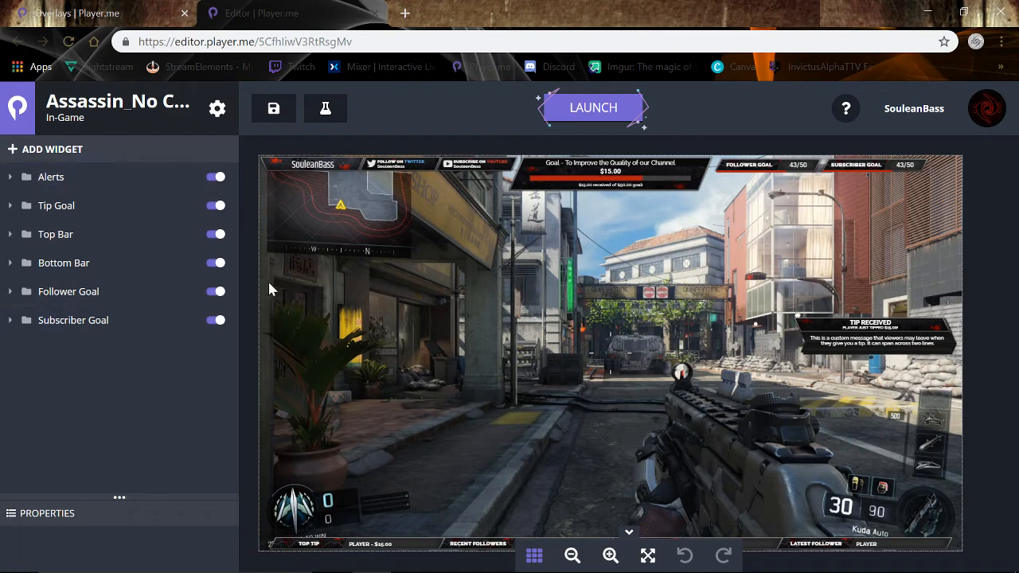
click(274, 117)
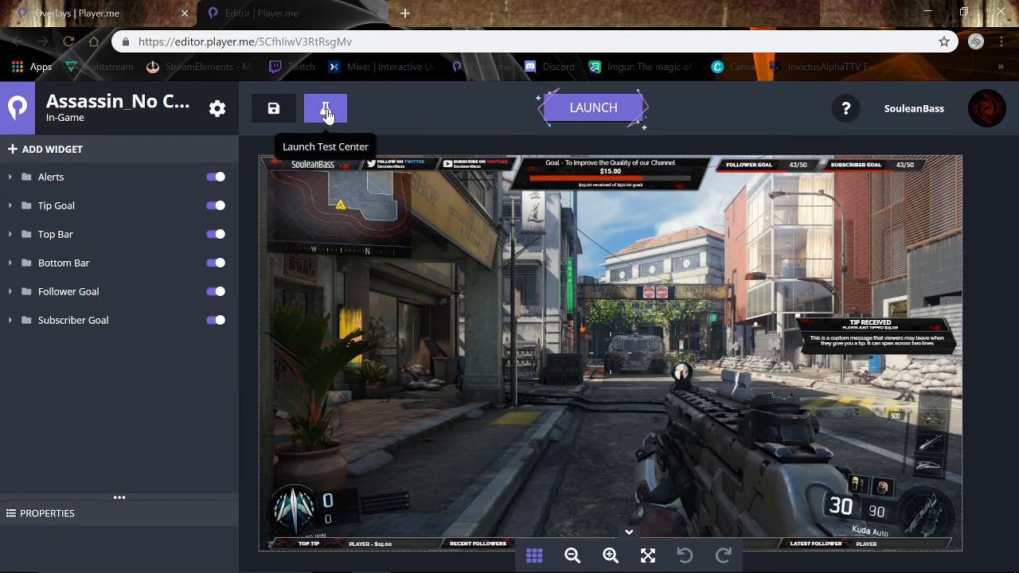
Fire test follower, subscriber, re-subscriber, tip and host alerts, then go back to the editor.
click(325, 112)
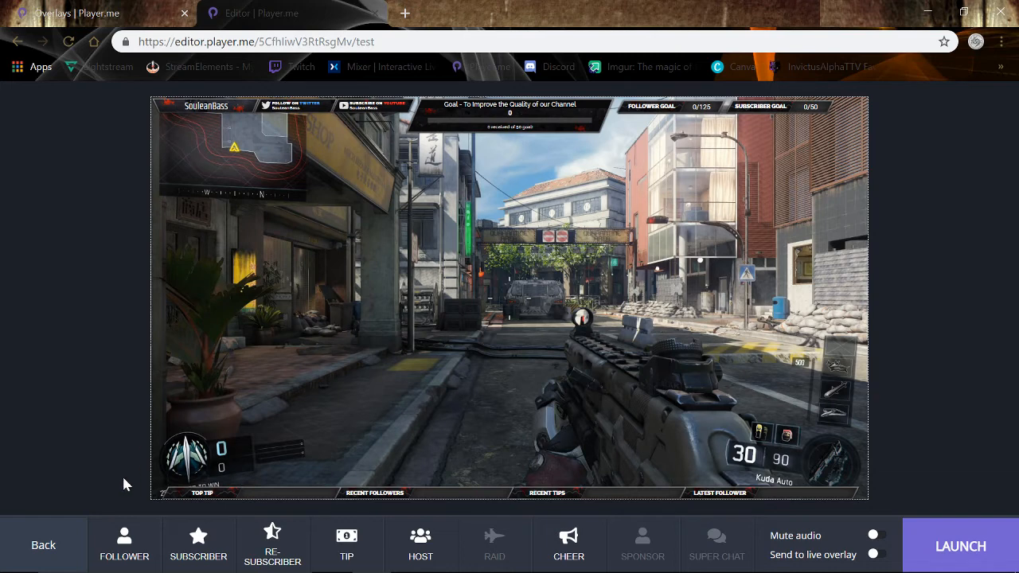
click(111, 549)
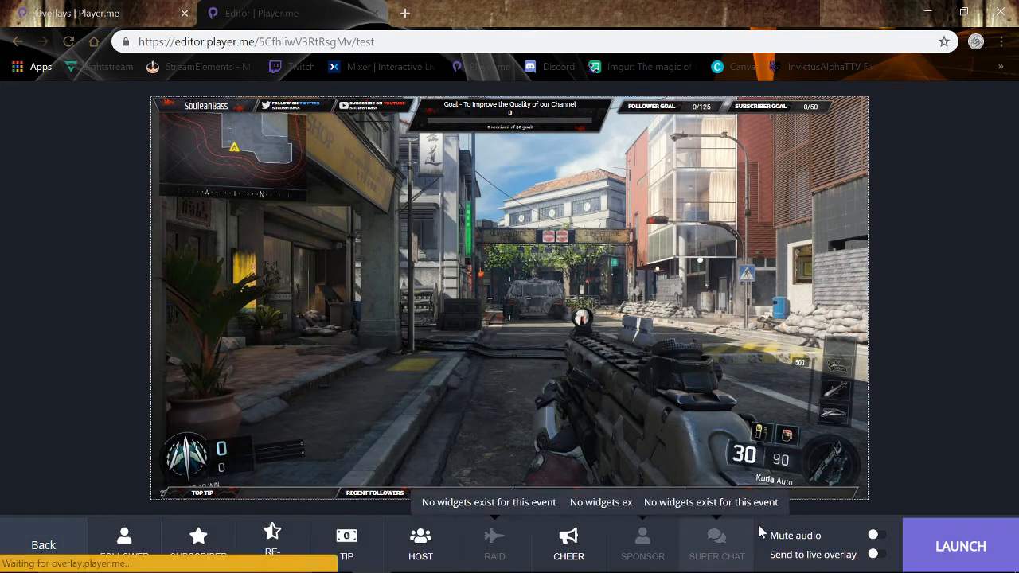
click(119, 548)
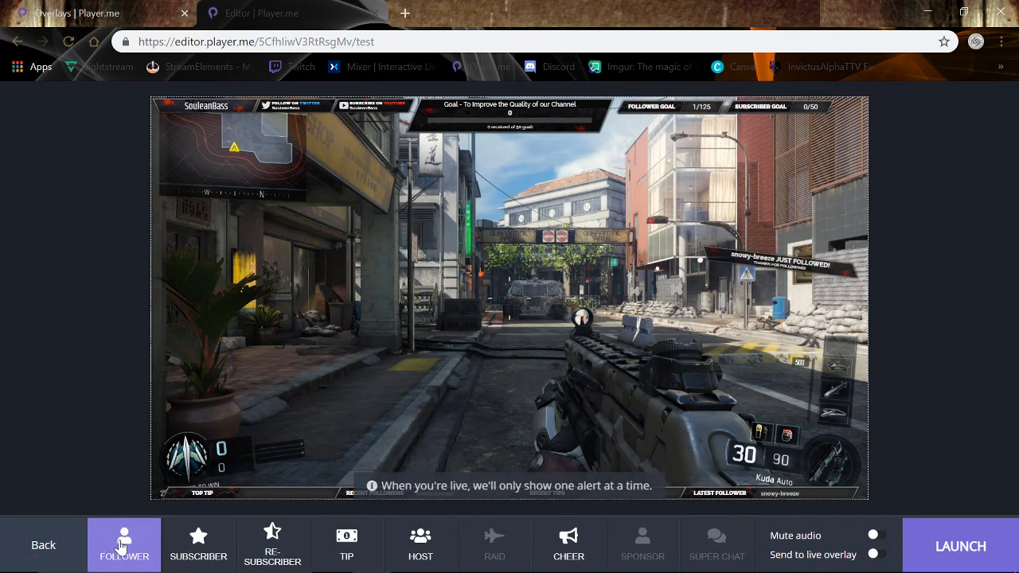
click(200, 549)
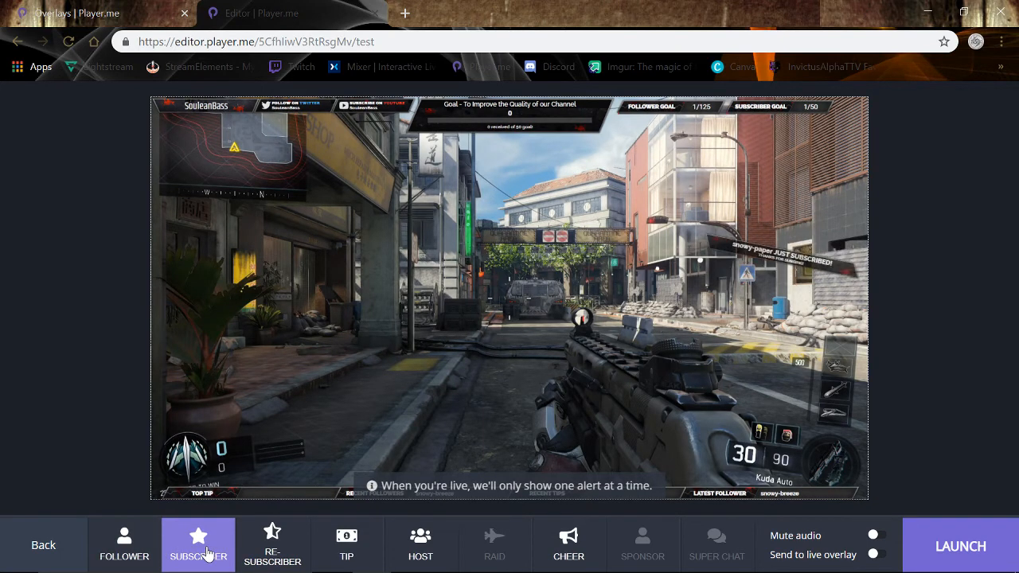
click(279, 553)
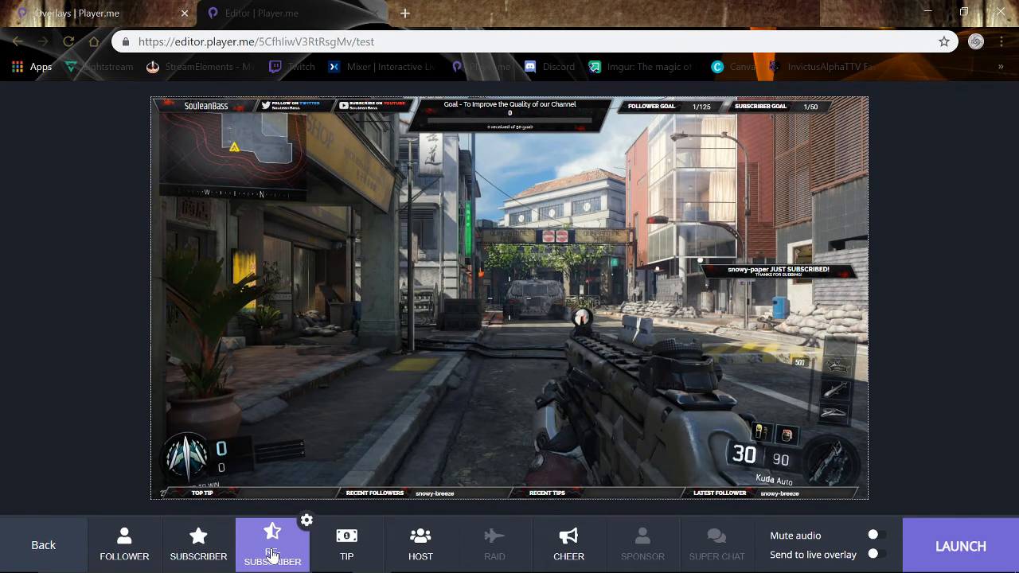
click(343, 553)
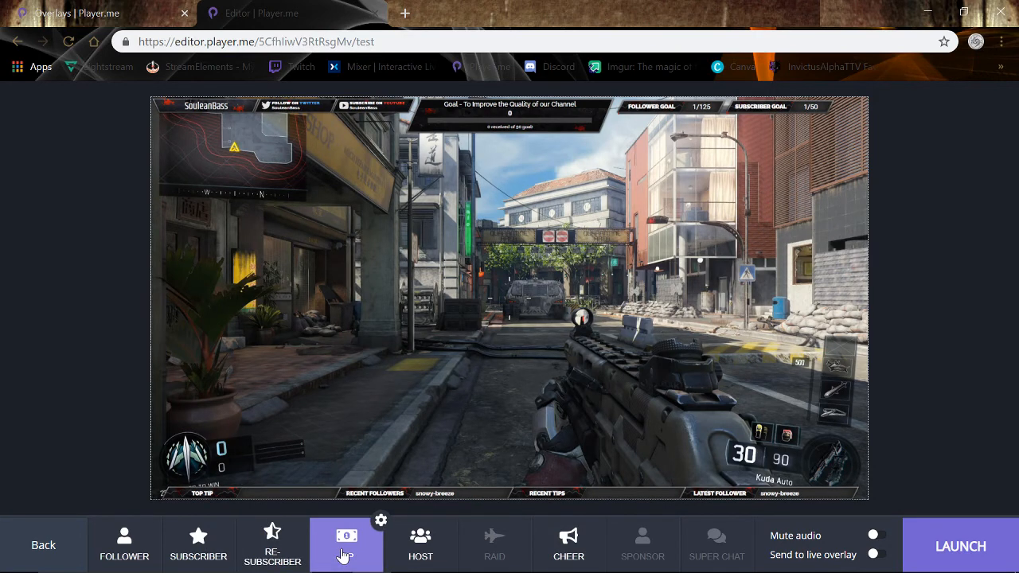
click(402, 550)
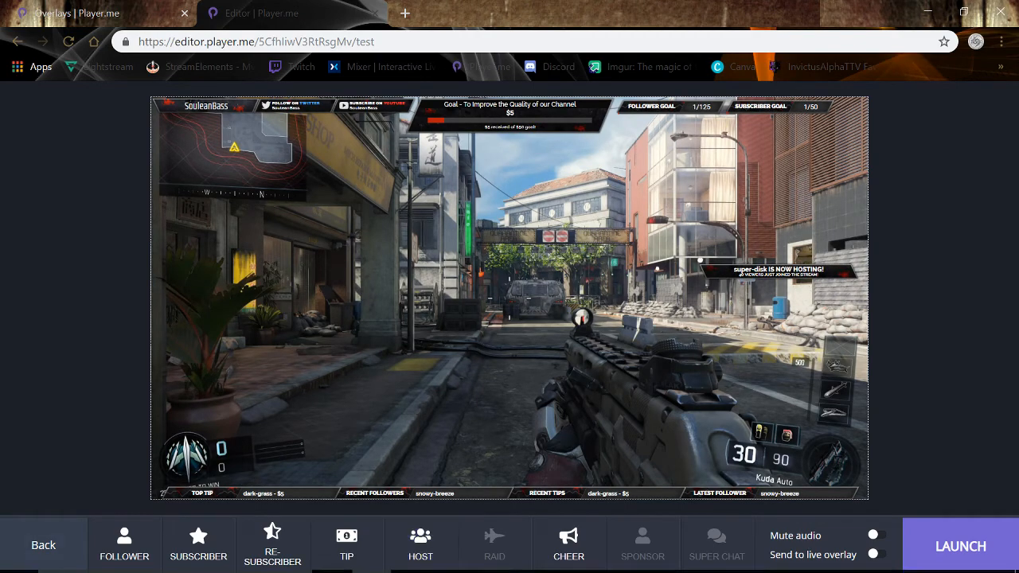
click(44, 546)
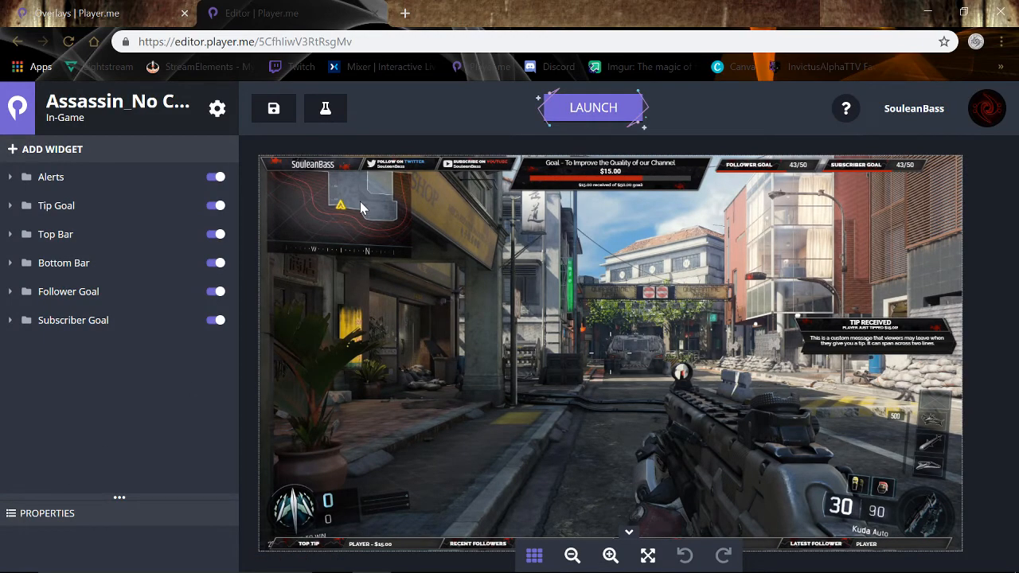
click(579, 109)
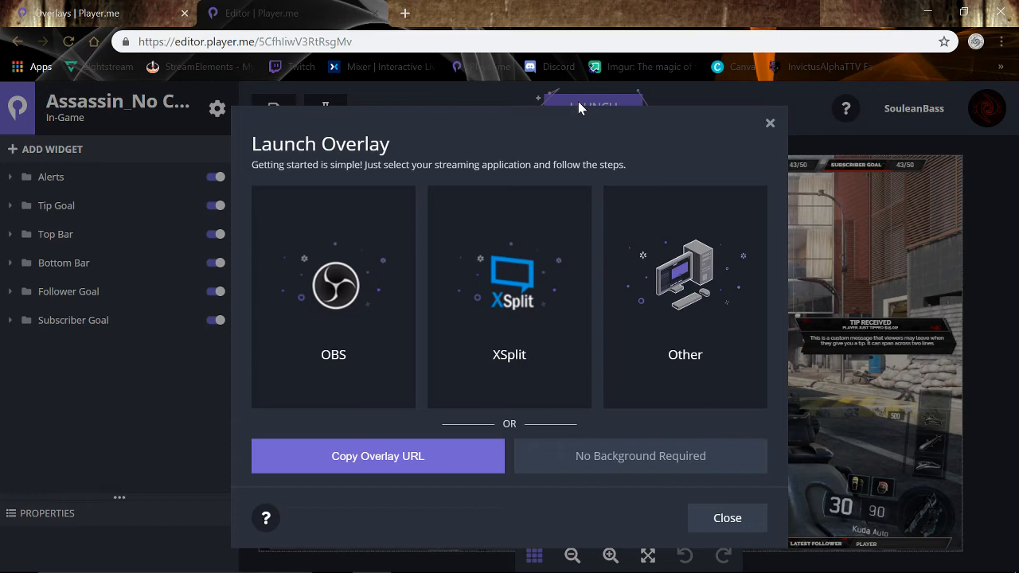
click(769, 125)
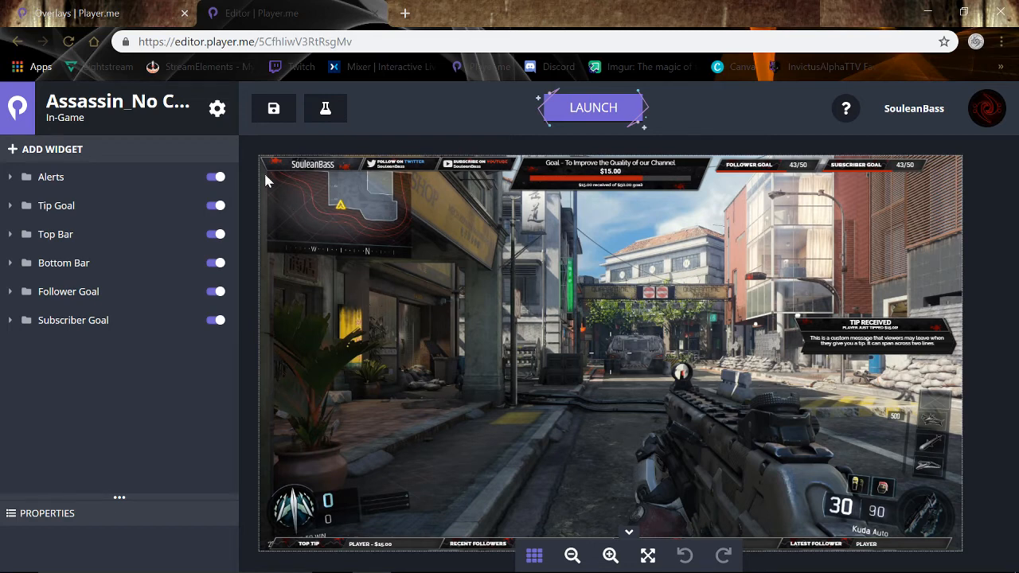
Copy the Assassin_No Cam overlay URL from the Launch options.
click(583, 116)
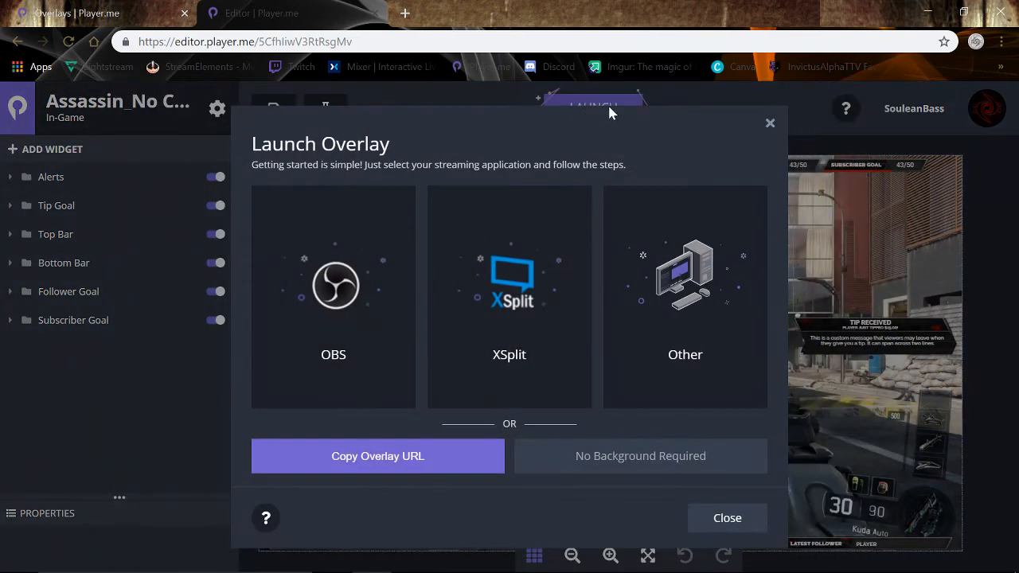
click(363, 464)
click(769, 125)
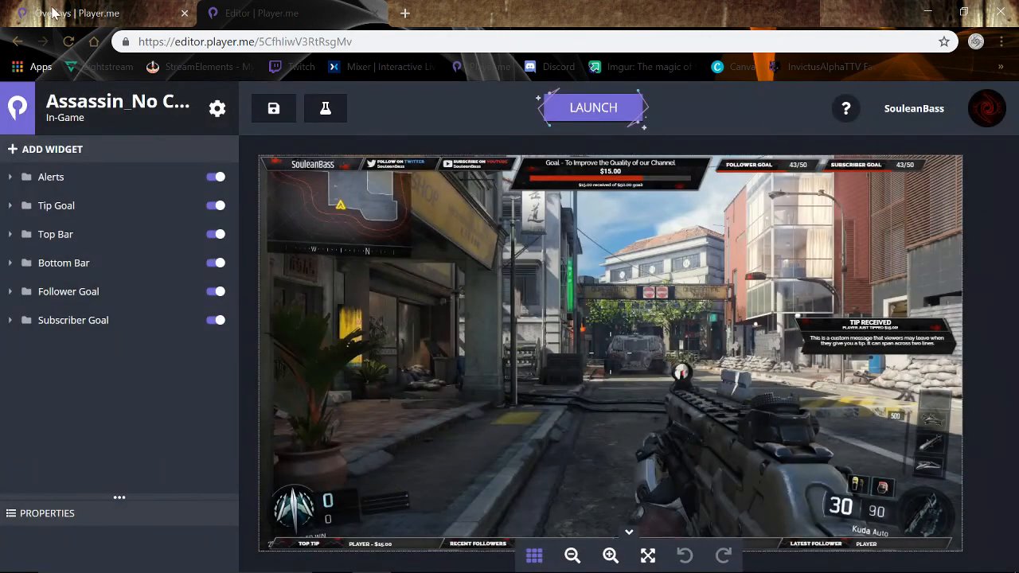
Close the editor tab, copy the Assassin_No Cam card's link, and return to OBS Studio.
click(48, 13)
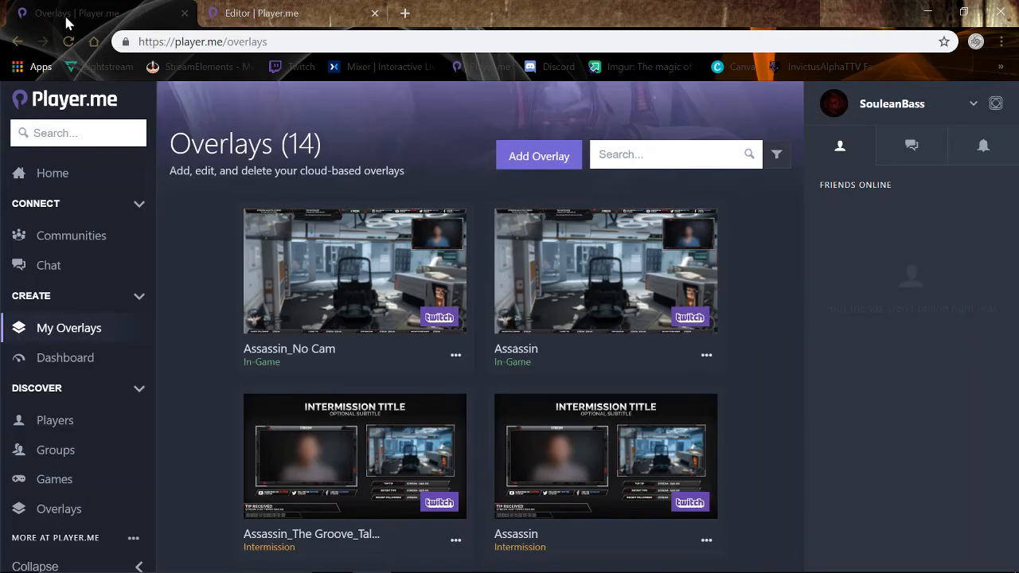
click(310, 15)
click(375, 14)
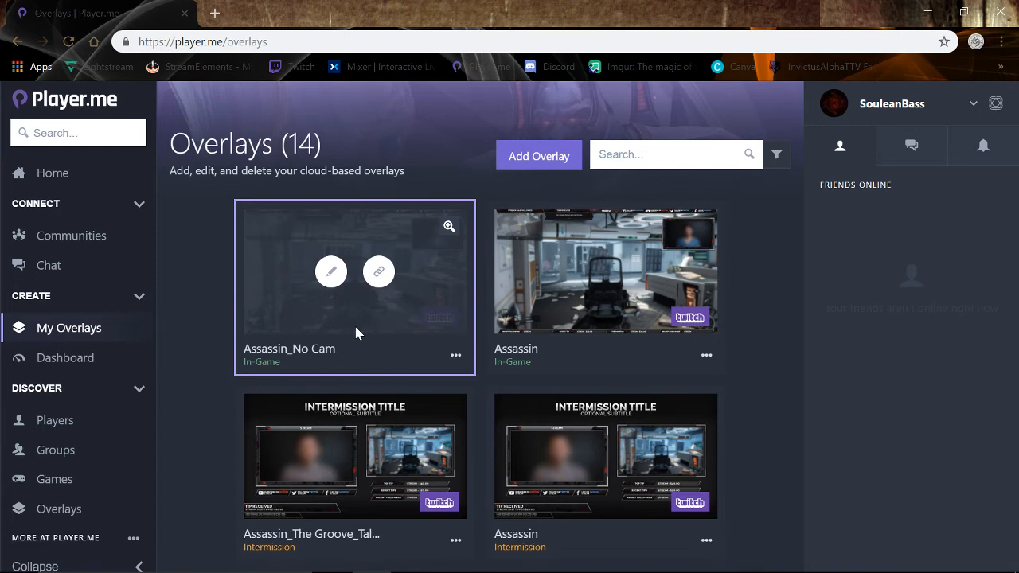
click(379, 273)
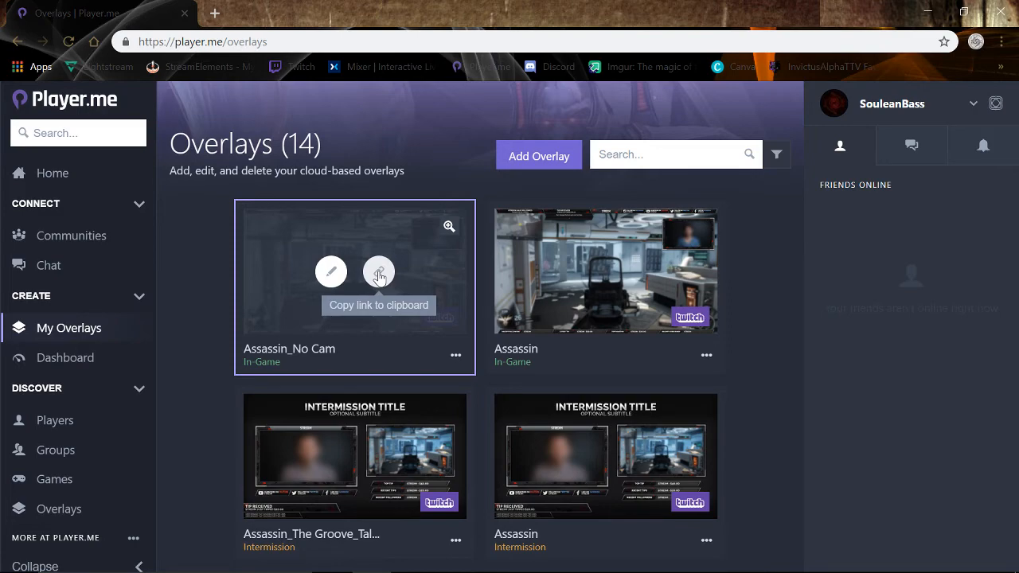
key(alt+Tab)
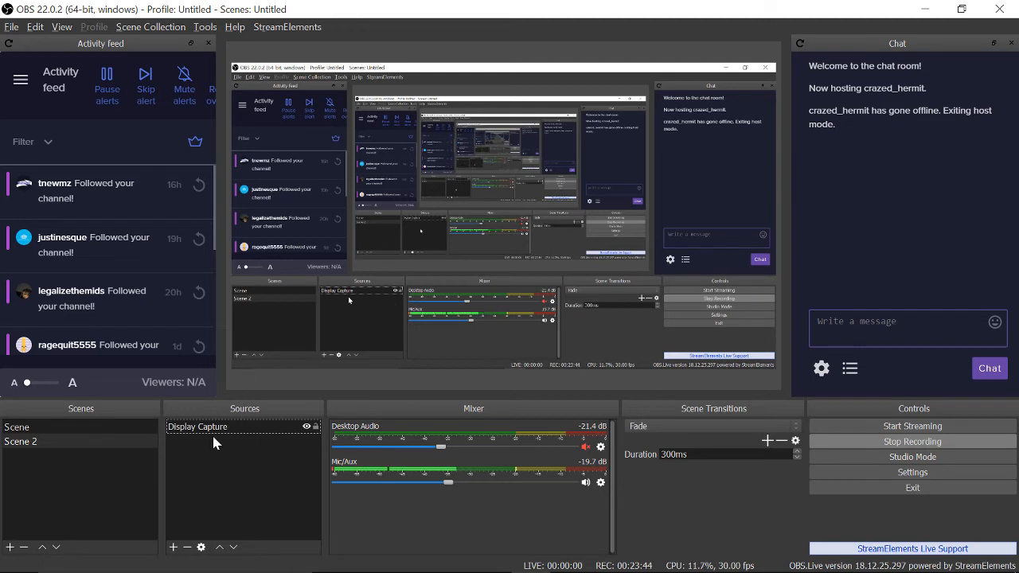
Add a Browser source named 'Twitch: Assasin | In-Game'.
click(173, 547)
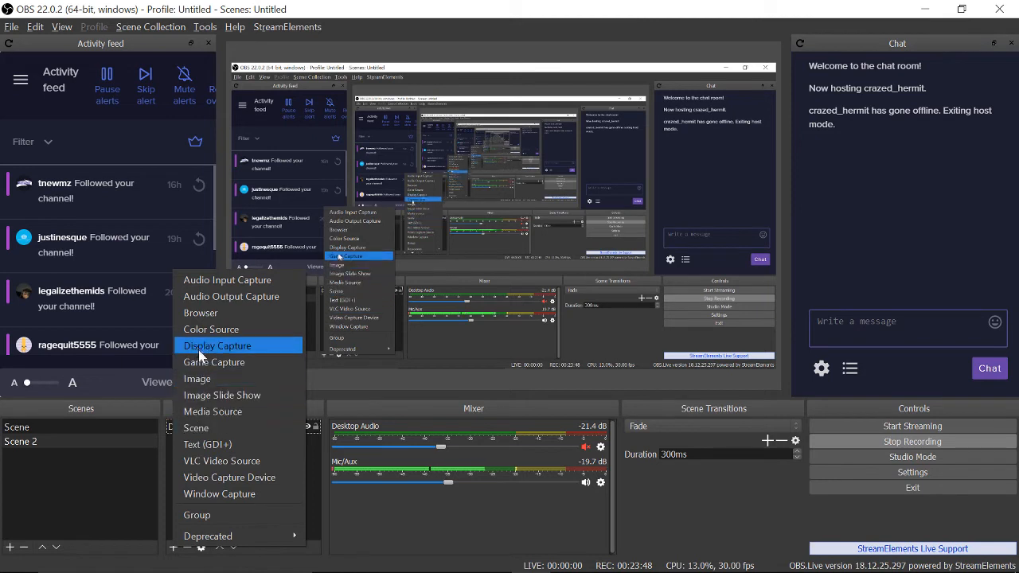
click(194, 312)
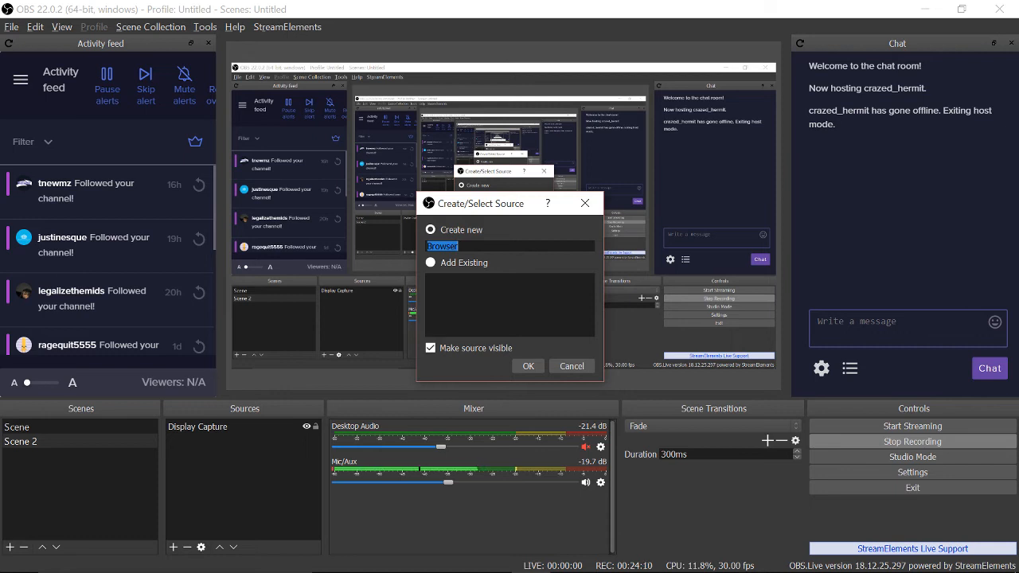
text(Twitch: Assasin)
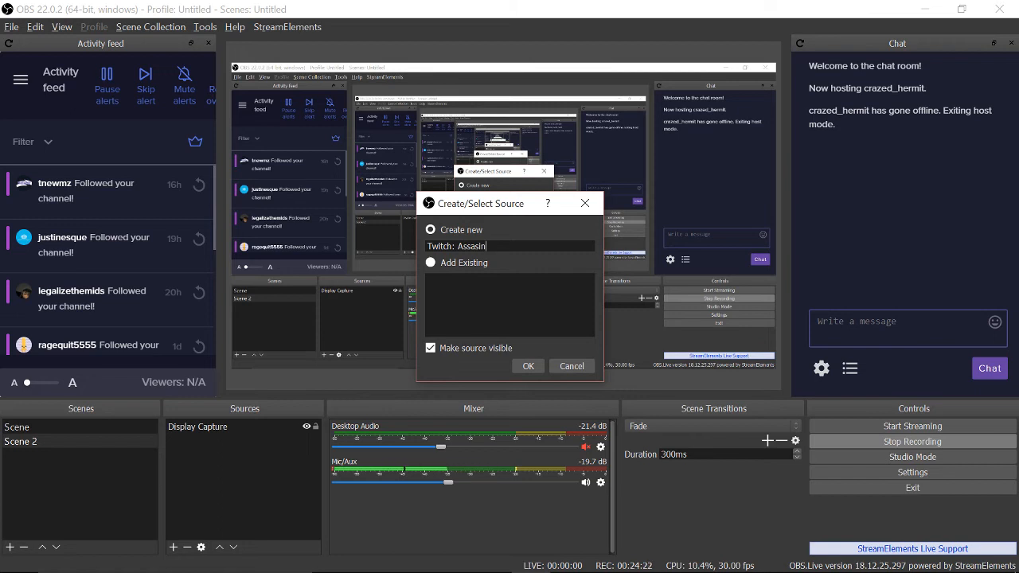
text(| In-Game)
click(525, 368)
Paste the Player.me overlay URL into the browser source and set width 1920, height 1080.
click(526, 368)
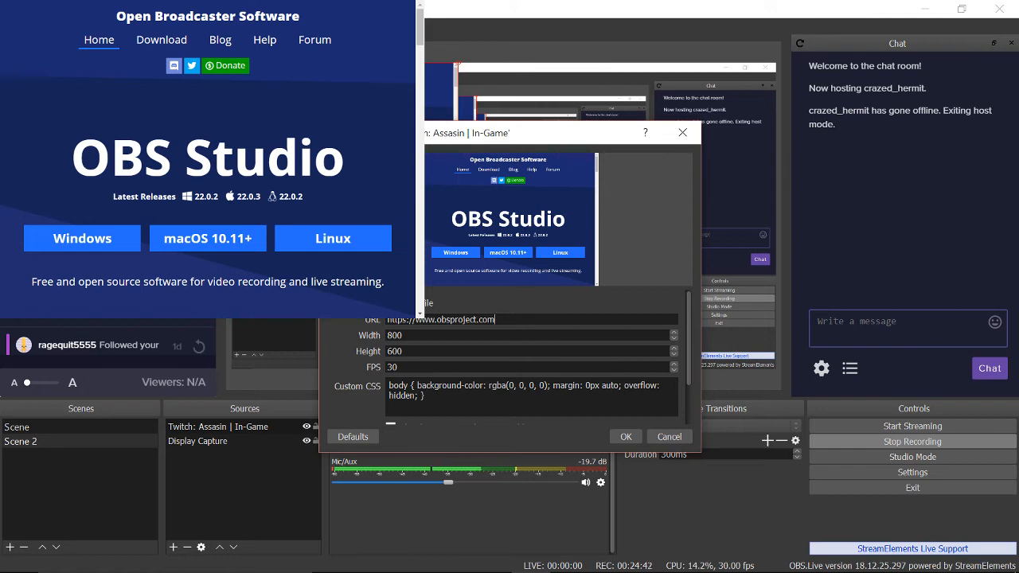
key(ctrl+a)
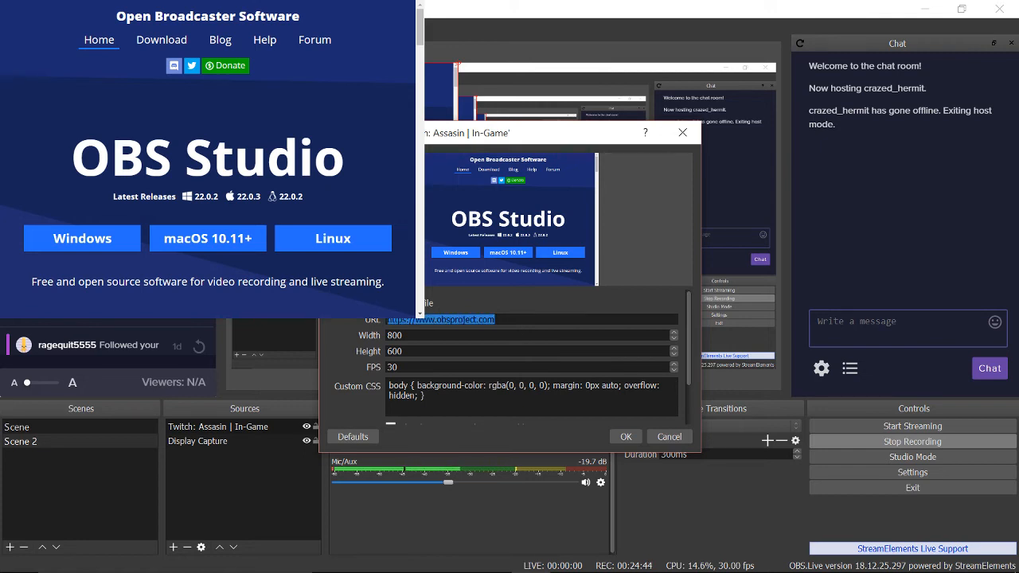
key(ctrl+v)
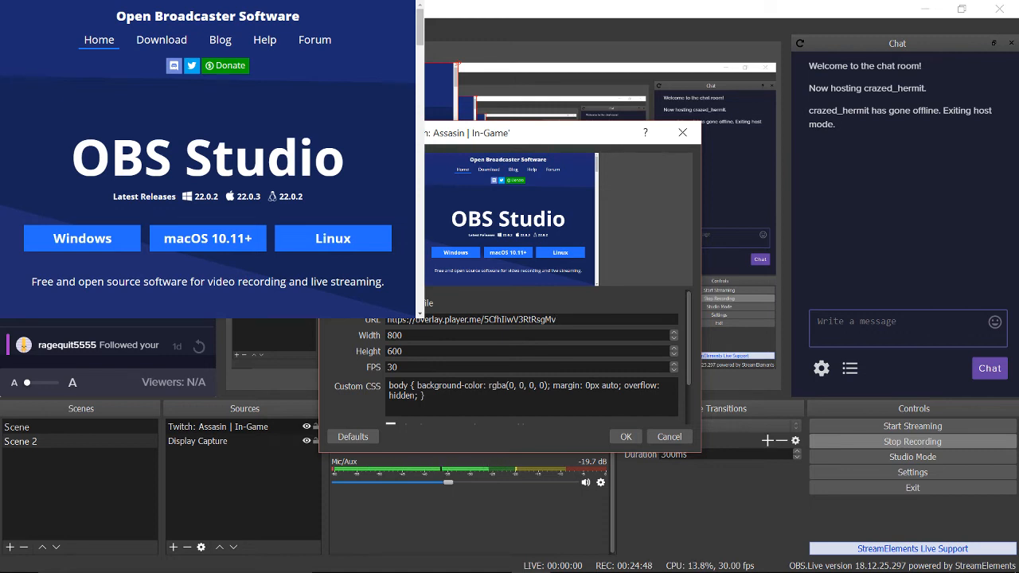
click(403, 335)
key(ctrl+a)
text(1920)
key(Tab)
text(1080)
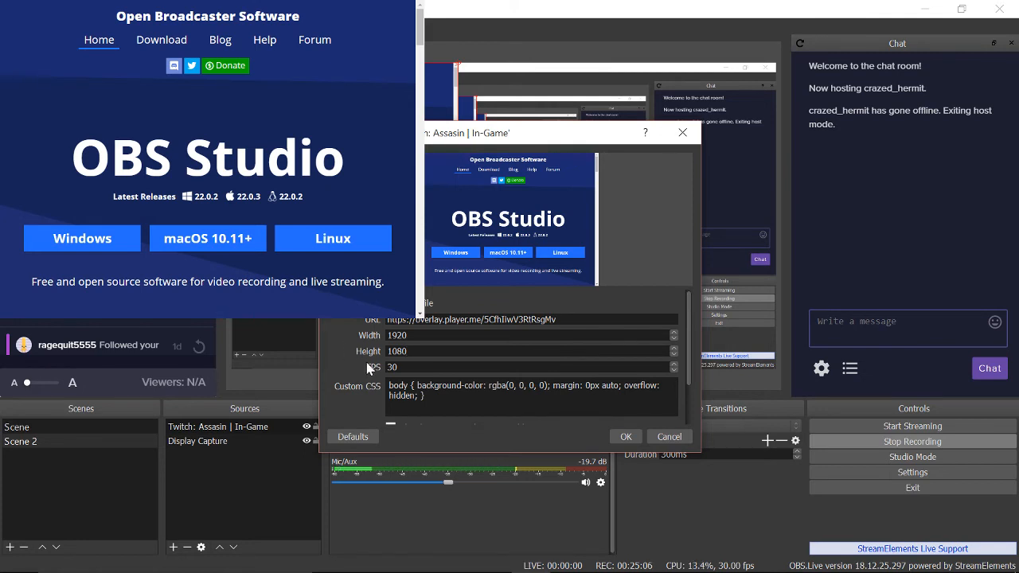
Leave the shutdown-when-hidden and refresh-on-active options off and apply the properties.
scroll(361, 365, down, 2)
scroll(363, 374, up, 1)
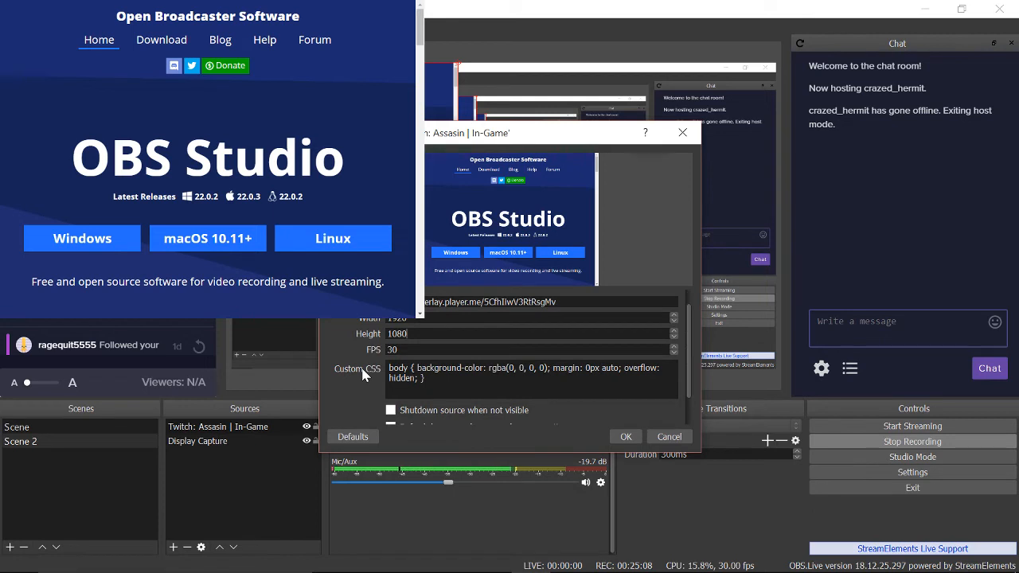
scroll(362, 371, down, 1)
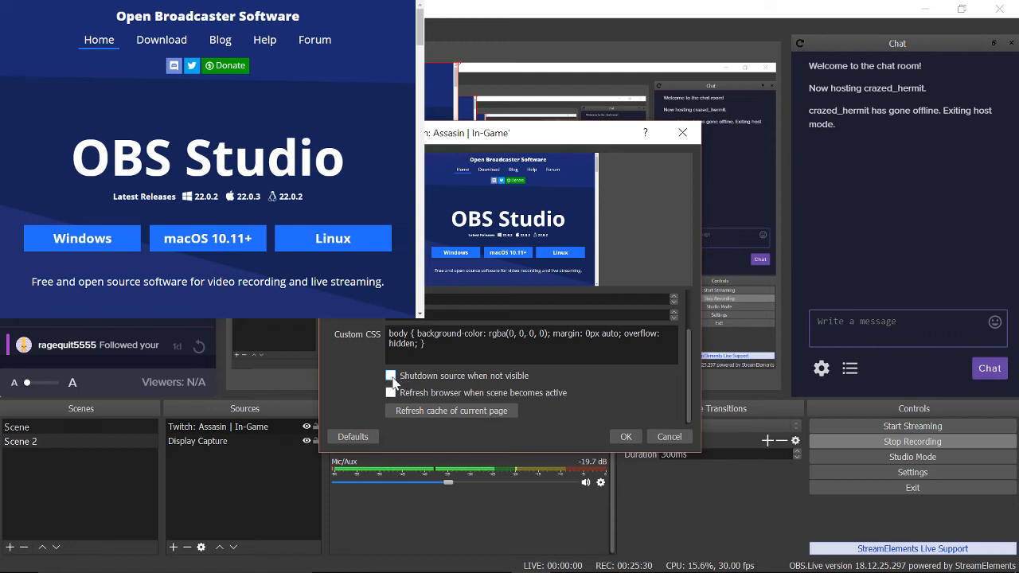
click(391, 376)
click(391, 393)
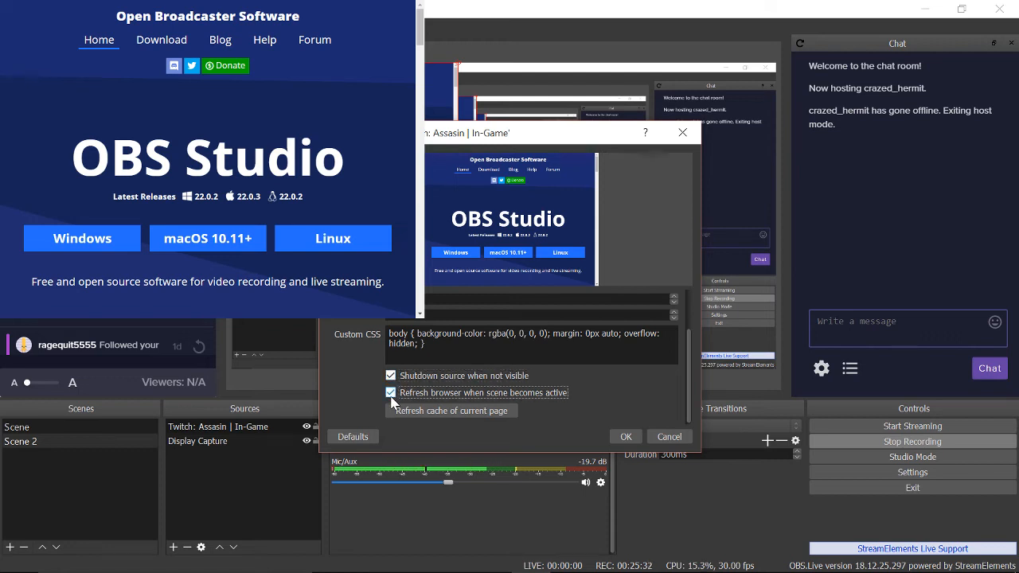
click(391, 375)
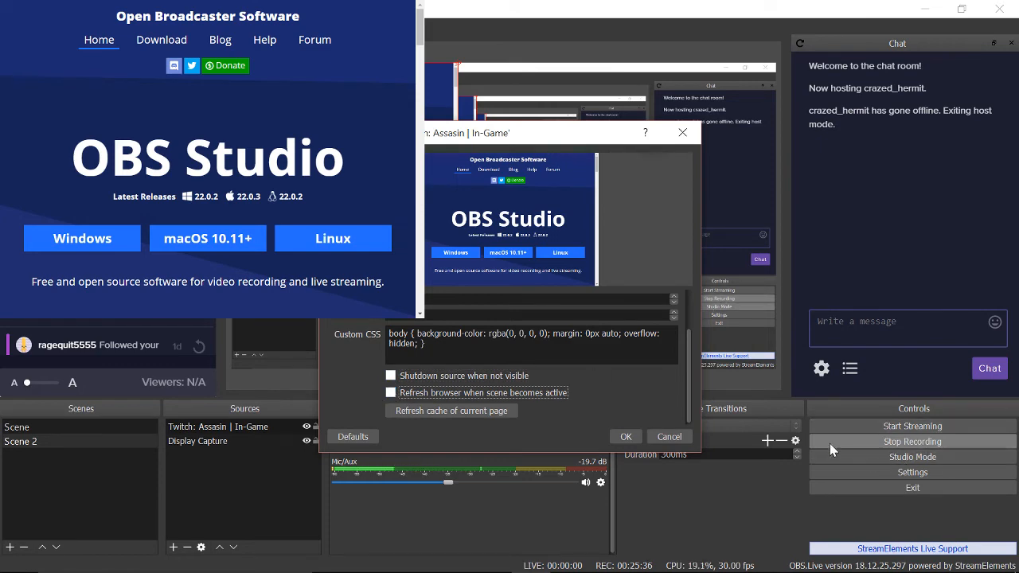
click(619, 434)
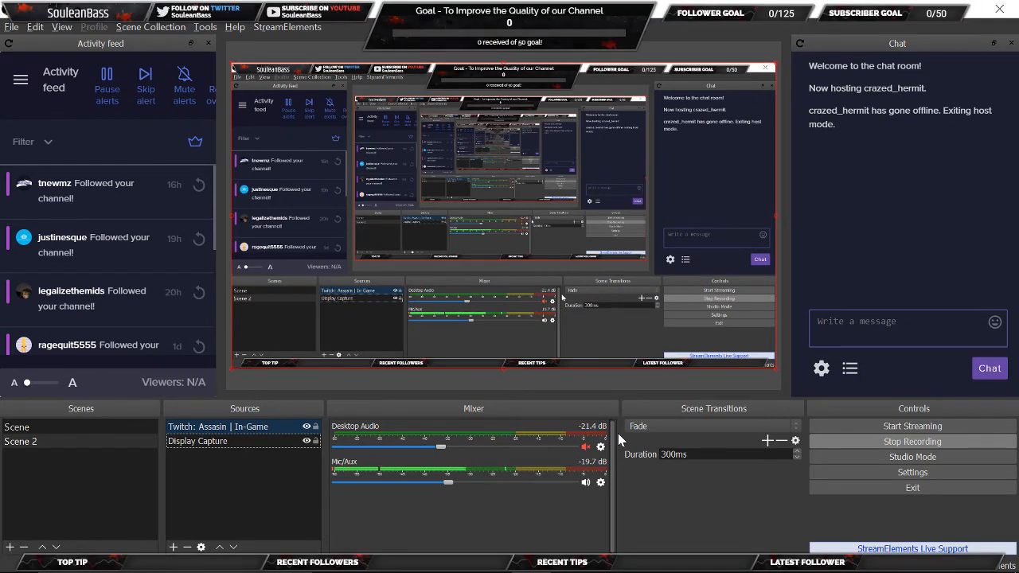
Toggle Display Capture's visibility, then shrink, move and stretch it across the canvas width.
click(307, 441)
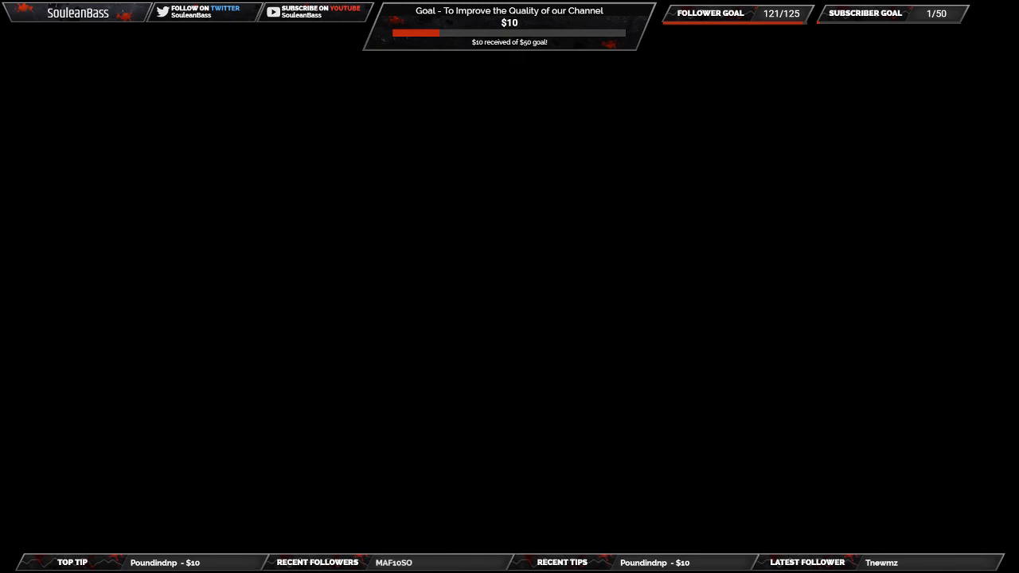
click(307, 441)
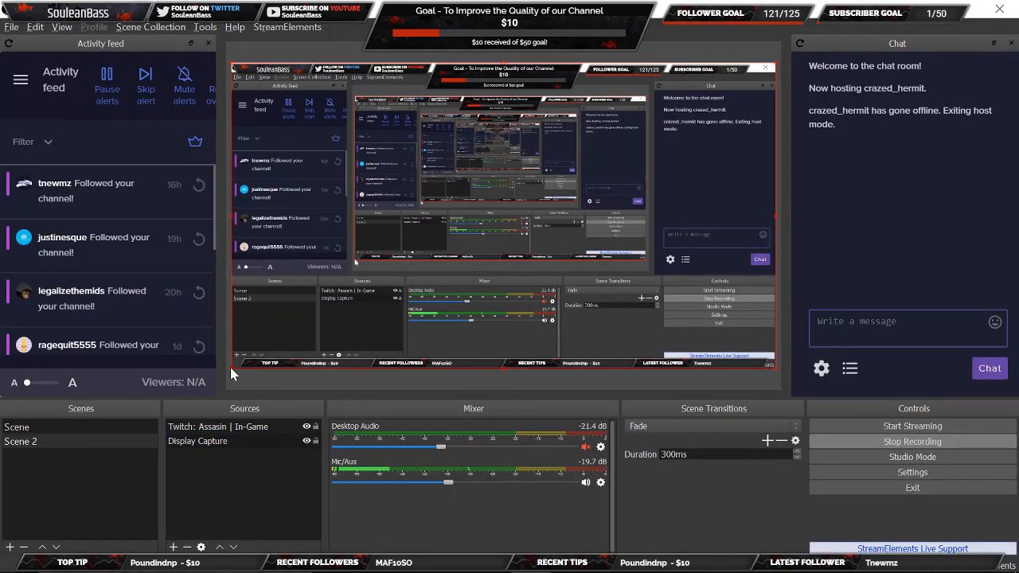
drag(231, 367, 390, 287)
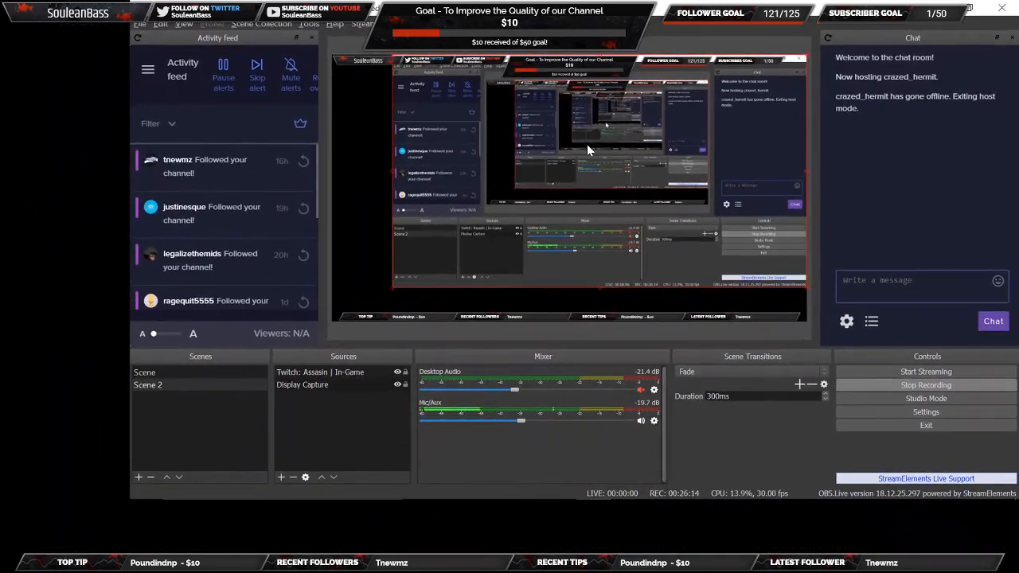
drag(589, 146, 405, 193)
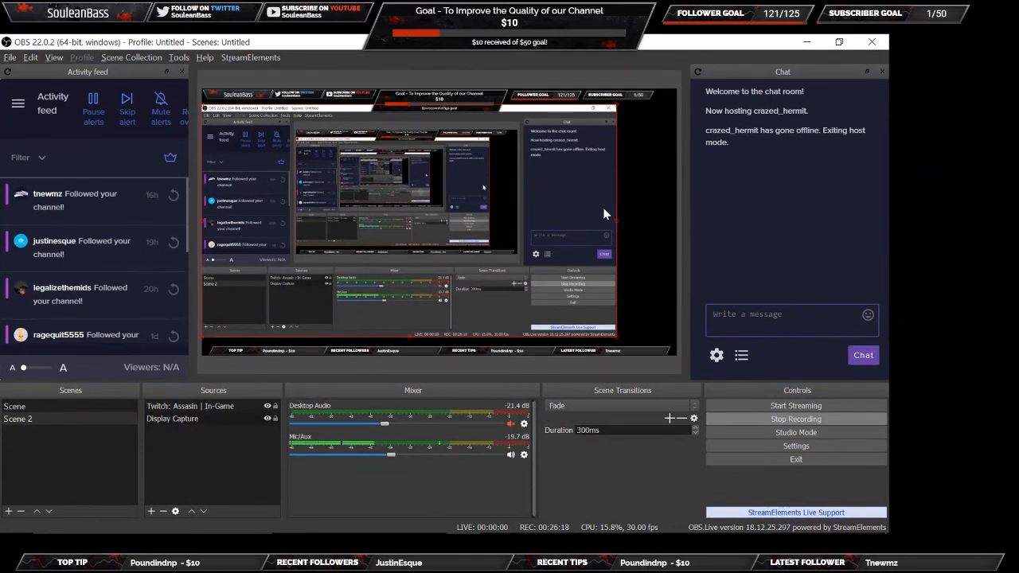
drag(618, 226, 776, 226)
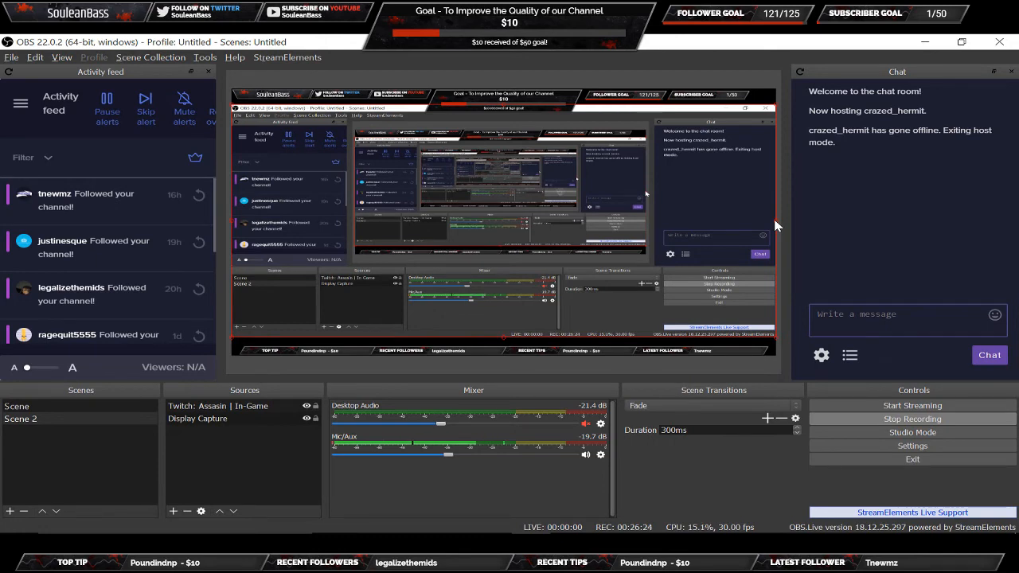
Nudge the Display Capture in the preview and lock the Twitch: Assasin | In-Game overlay.
click(311, 423)
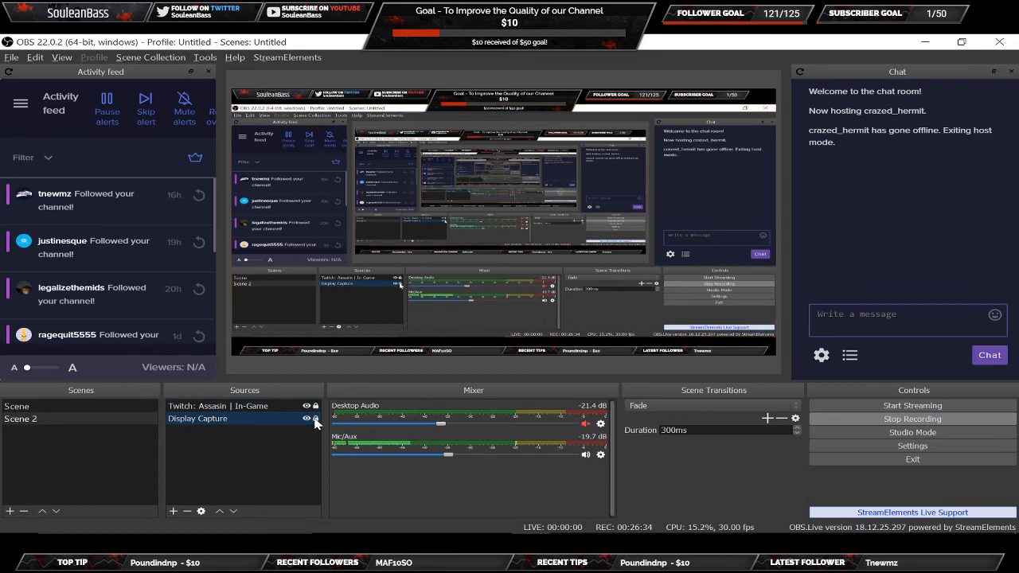
click(346, 257)
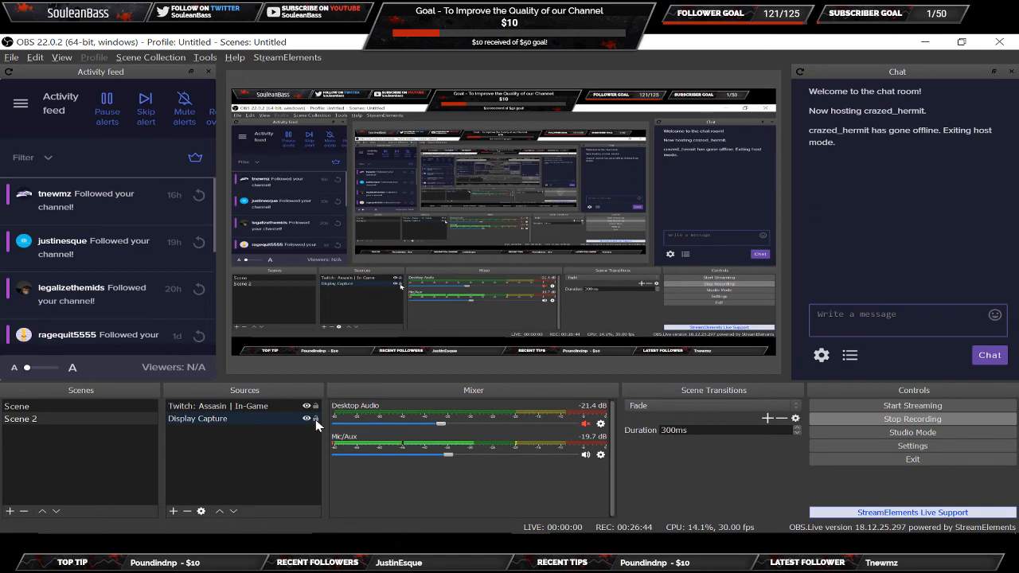
click(350, 285)
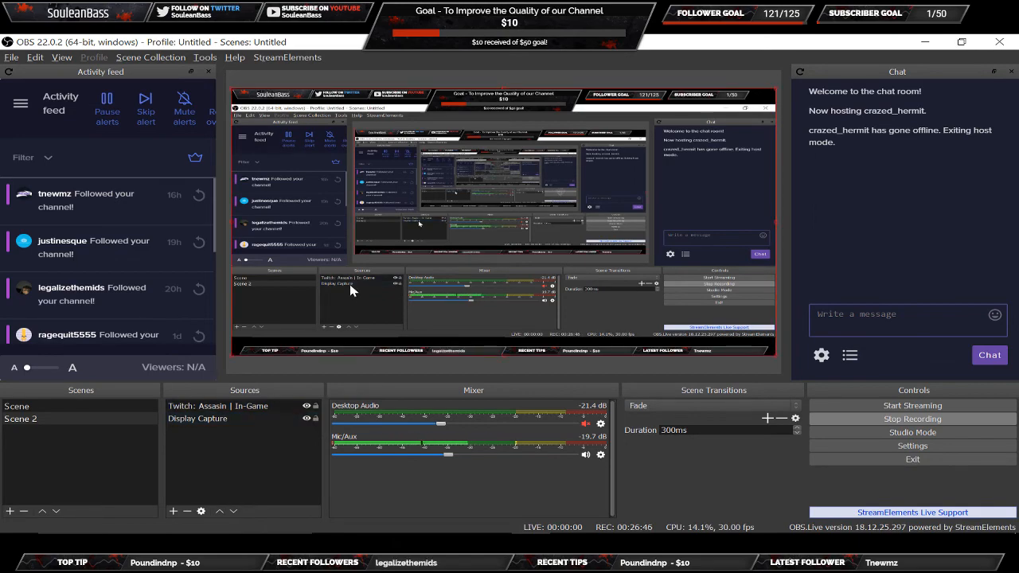
mouse_move(336, 282)
mouse_down()
mouse_move(357, 282)
mouse_move(298, 279)
mouse_move(288, 310)
mouse_move(332, 285)
mouse_move(340, 296)
mouse_move(333, 292)
mouse_up()
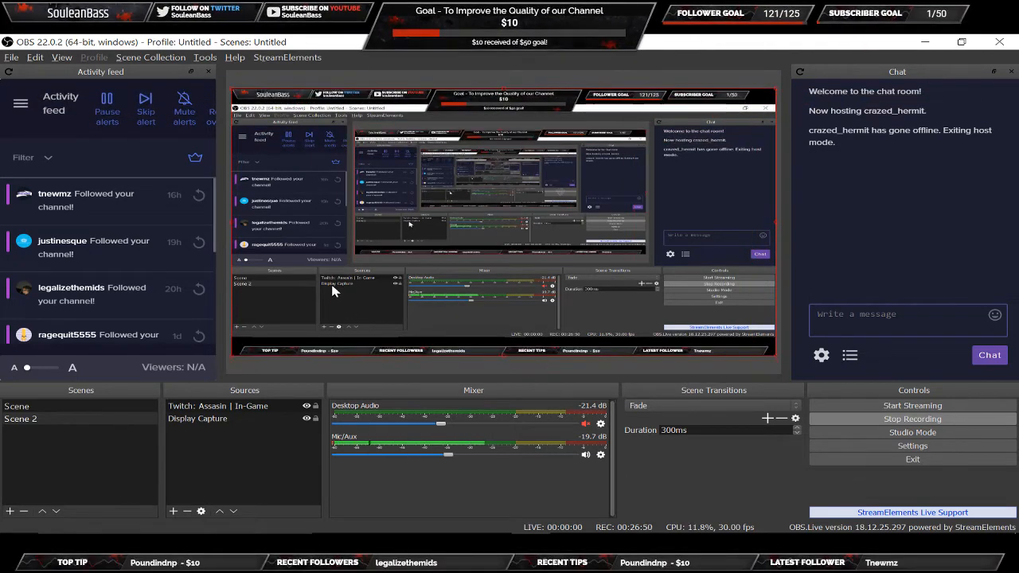
click(318, 408)
click(316, 406)
click(254, 409)
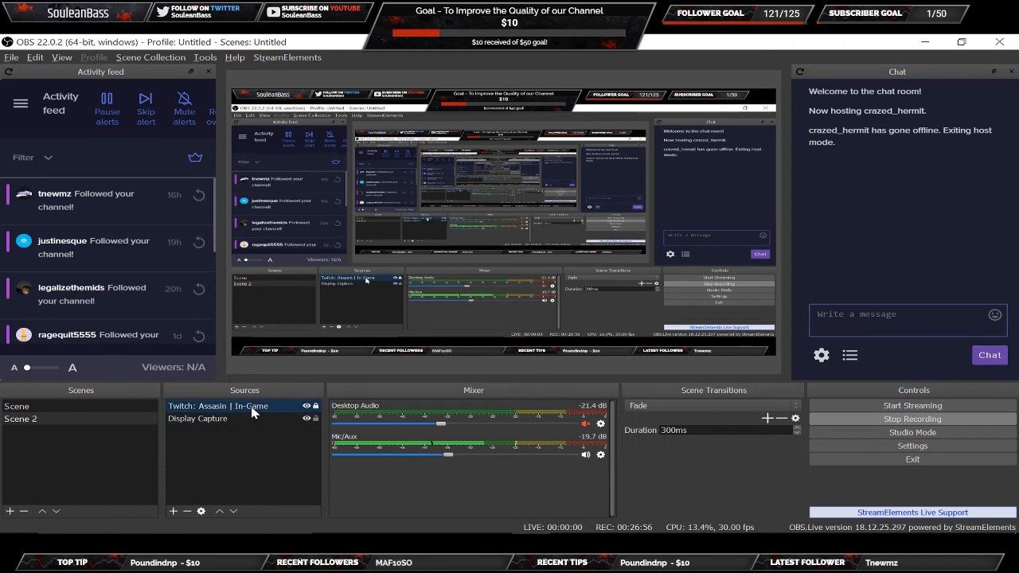
click(209, 418)
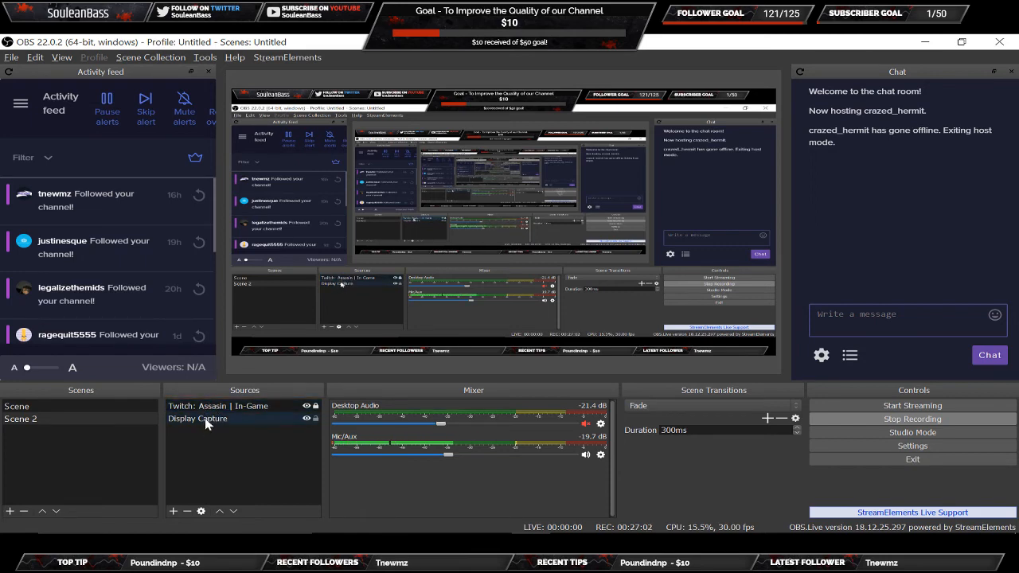
click(211, 408)
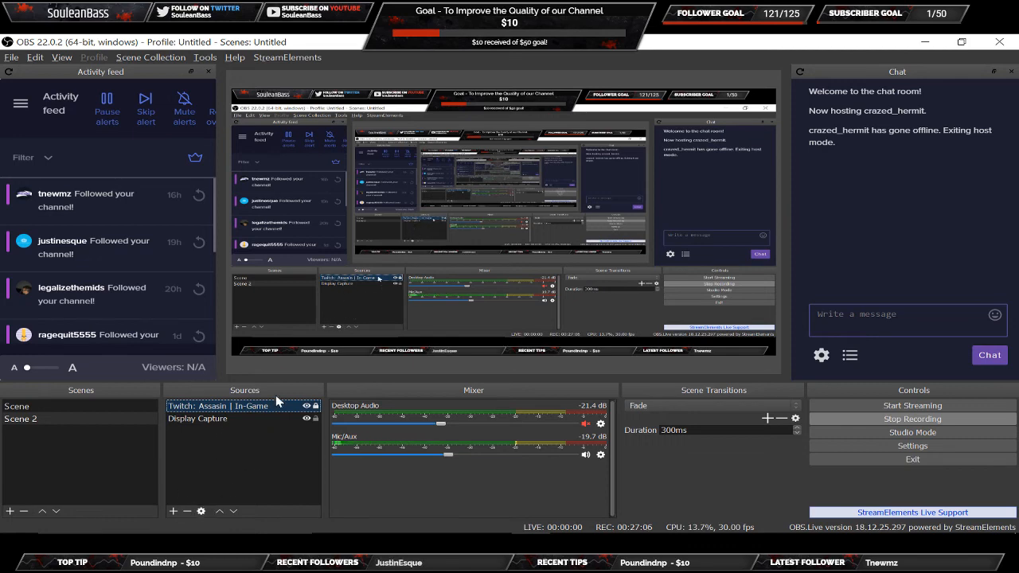
click(214, 418)
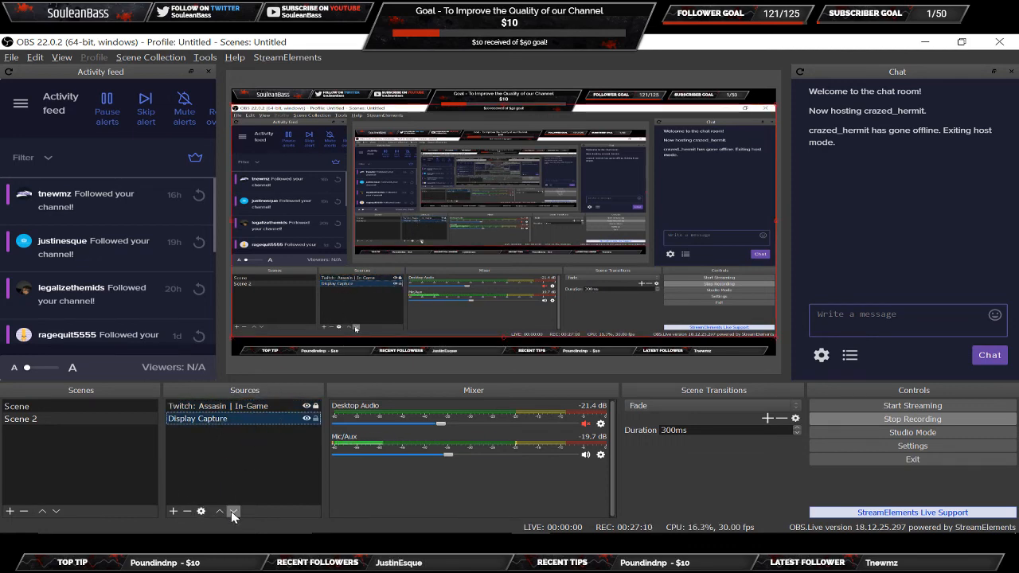
click(216, 407)
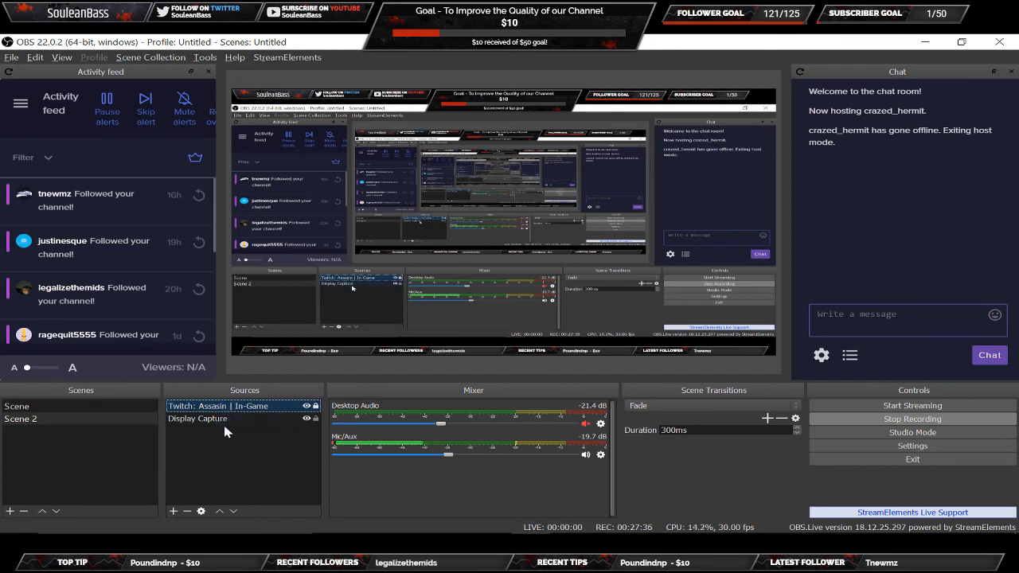
Drop Twitch below Display Capture, stretch the capture to fill the canvas, then raise Twitch back on top.
click(233, 512)
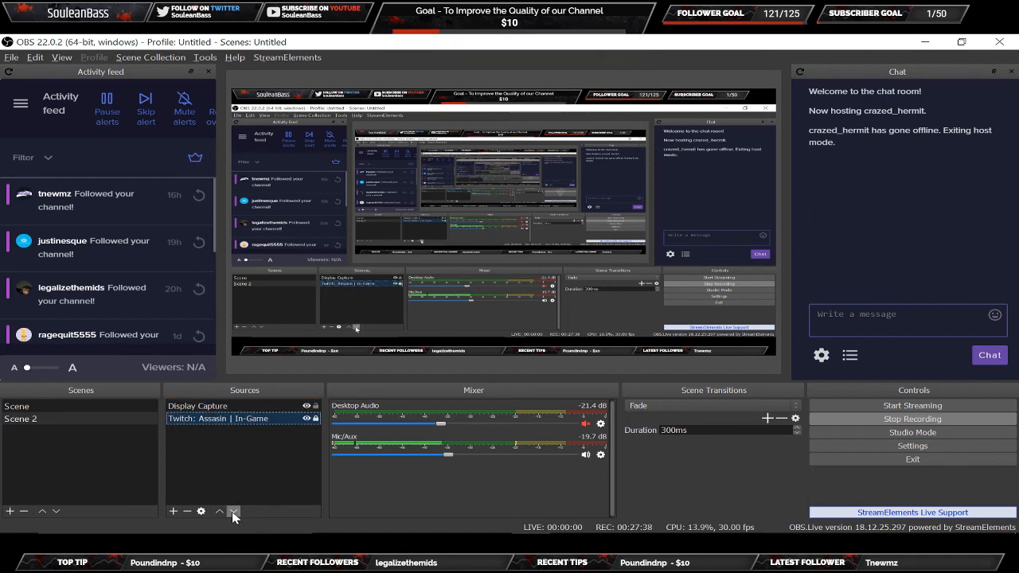
click(290, 315)
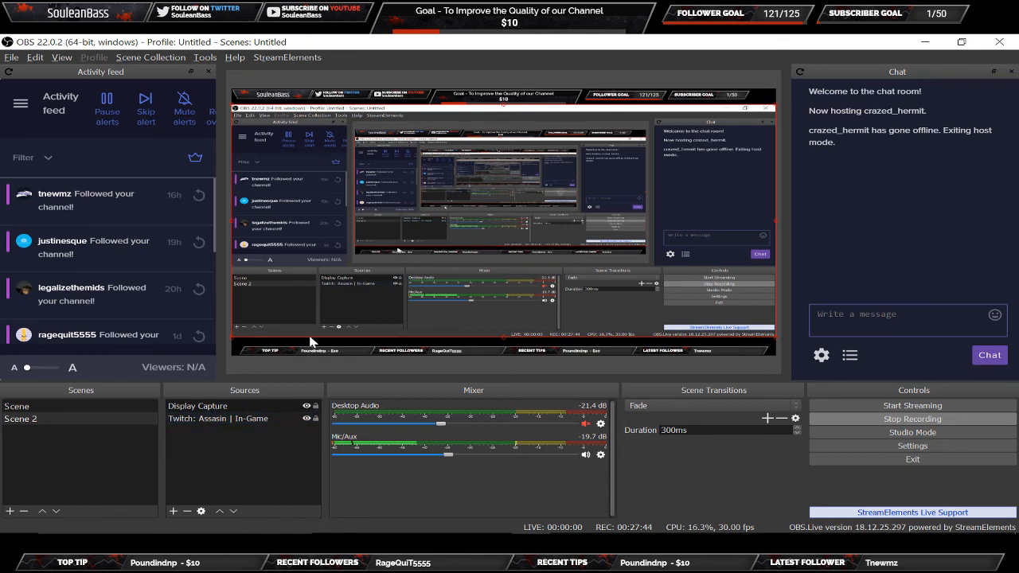
drag(273, 275, 273, 225)
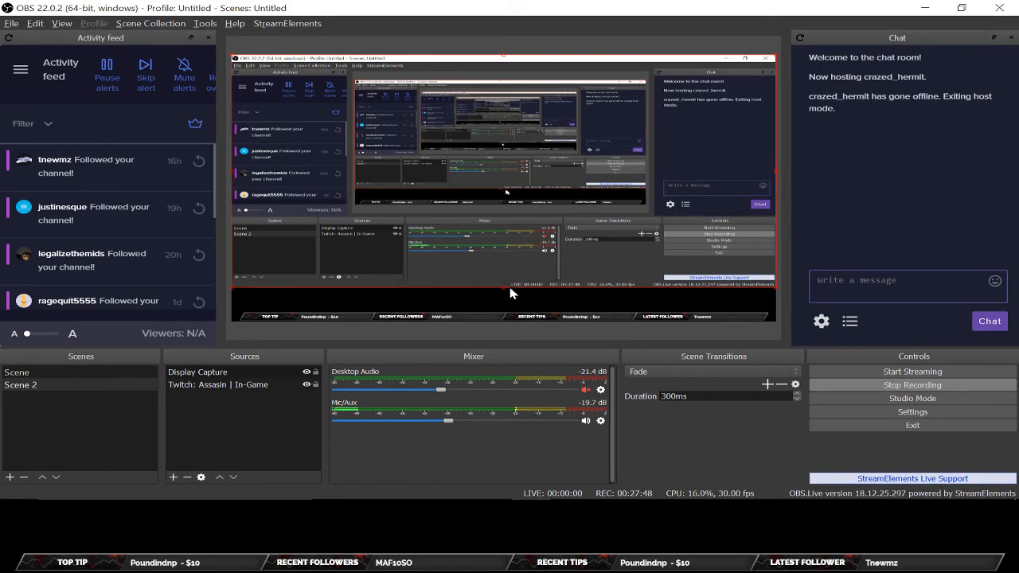
drag(504, 288, 508, 354)
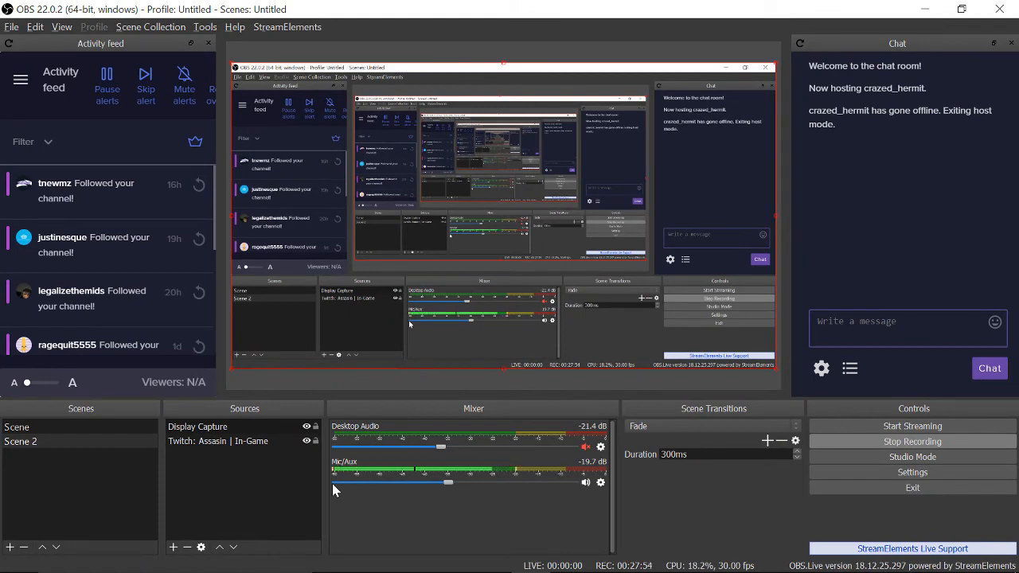
click(266, 444)
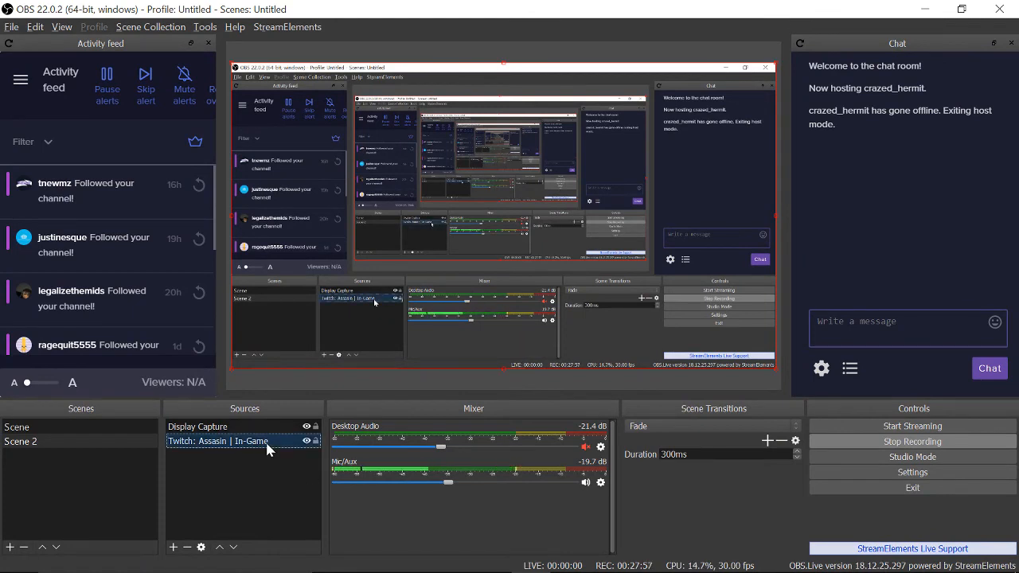
click(221, 547)
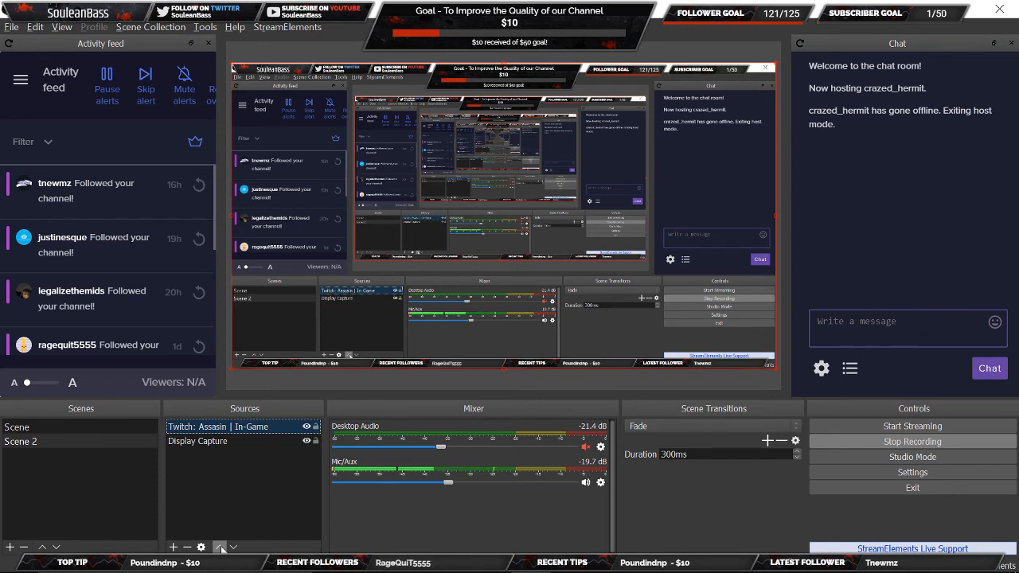
click(226, 501)
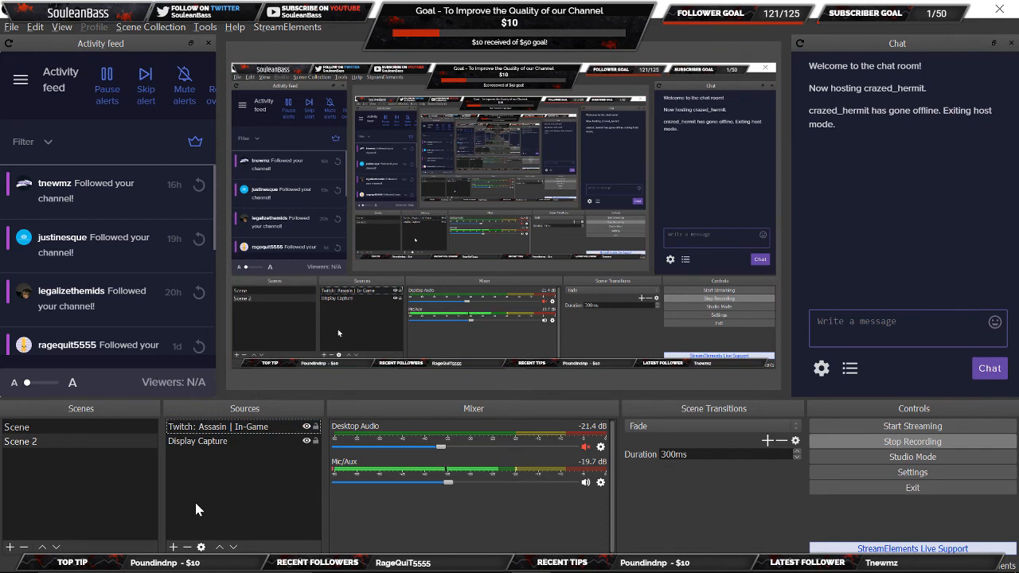
click(174, 547)
click(137, 520)
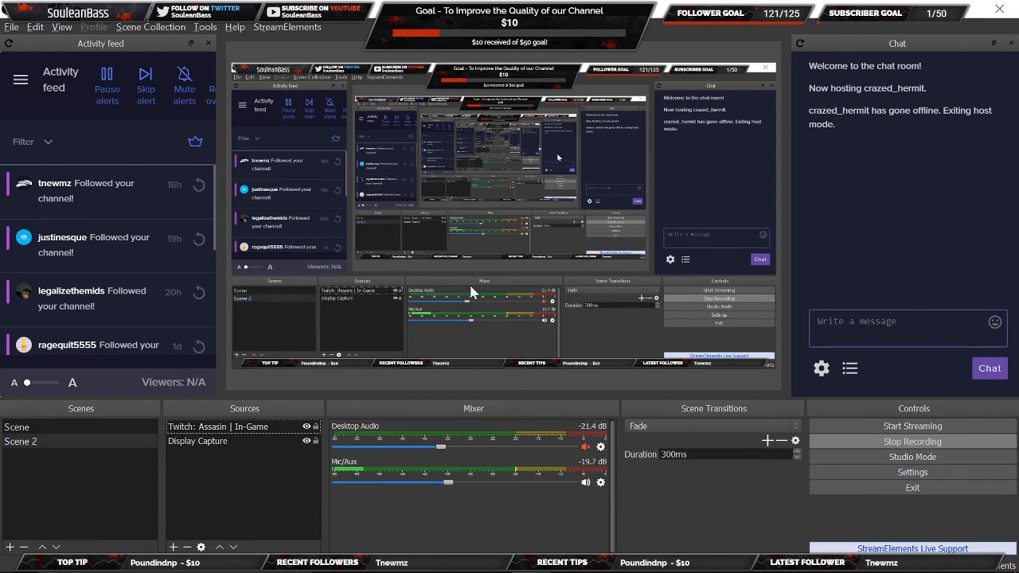
Grab the Assassin overlay link from Player.me's Overlays page and reselect the Twitch source in OBS.
key(alt+Tab)
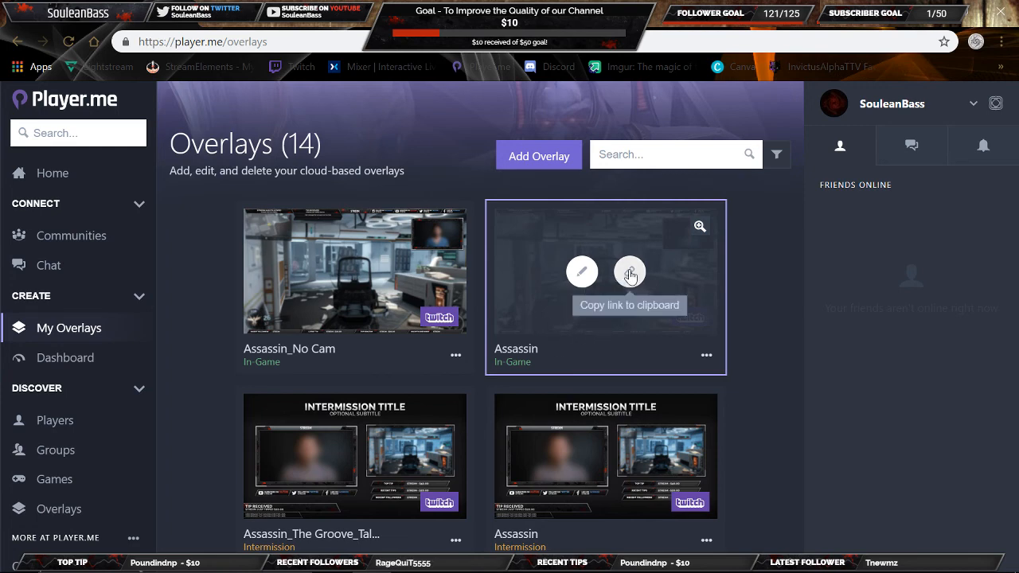
key(alt+Tab)
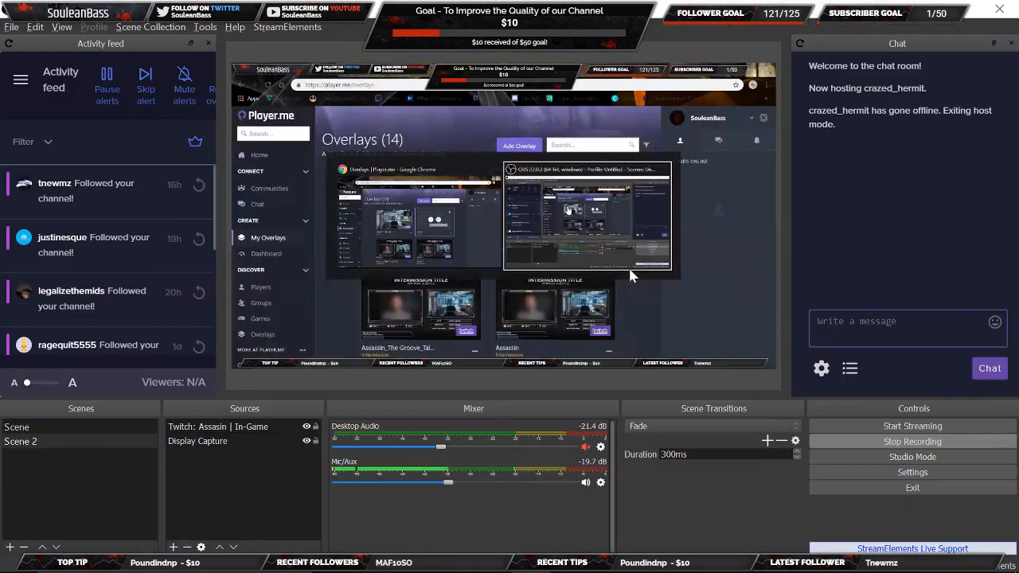
click(209, 428)
Replace the Twitch: Assasin | In-Game source URL with the copied Player.me overlay address.
right_click(209, 431)
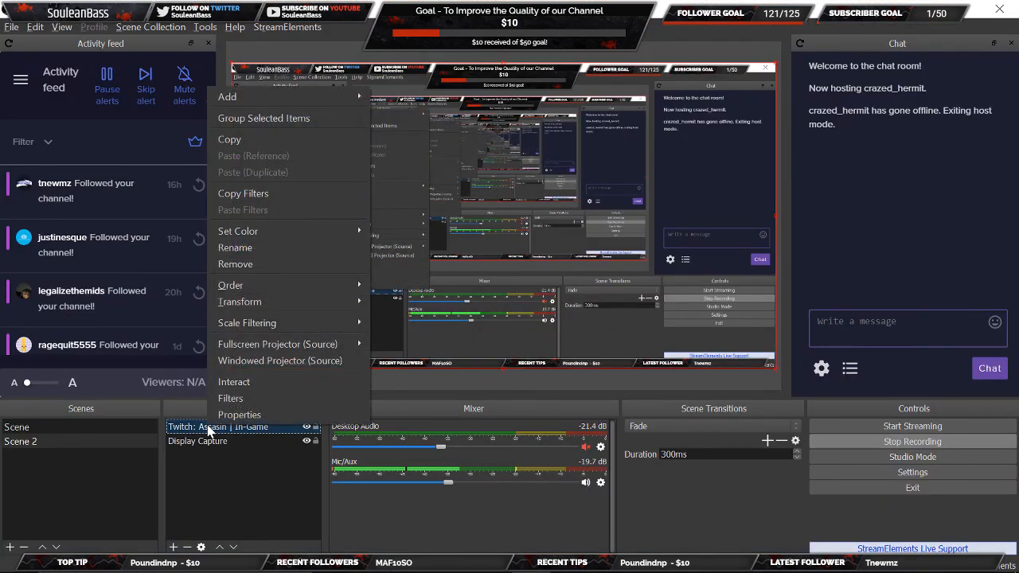
click(238, 415)
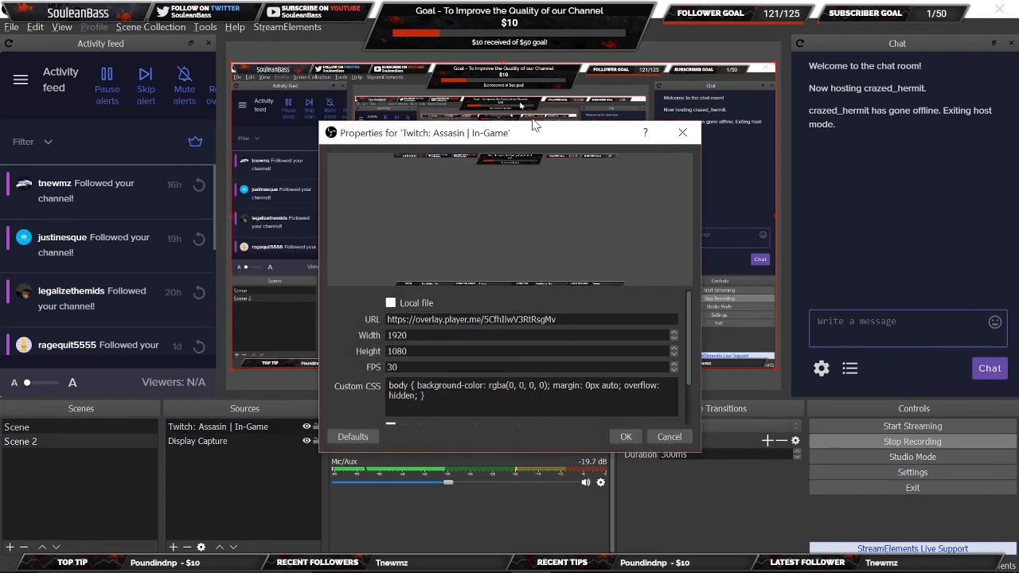
drag(556, 319, 387, 319)
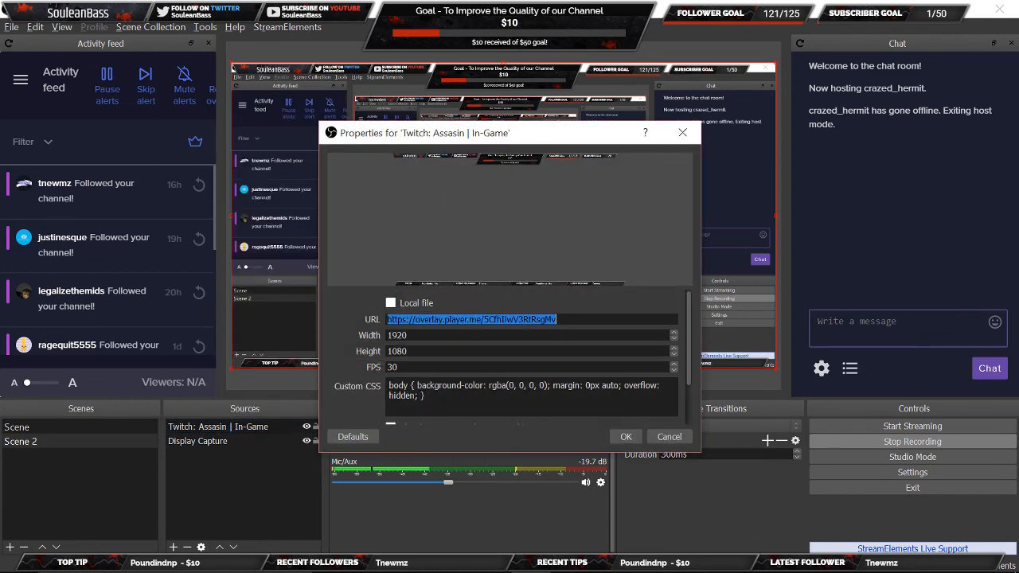
key(BackSpace)
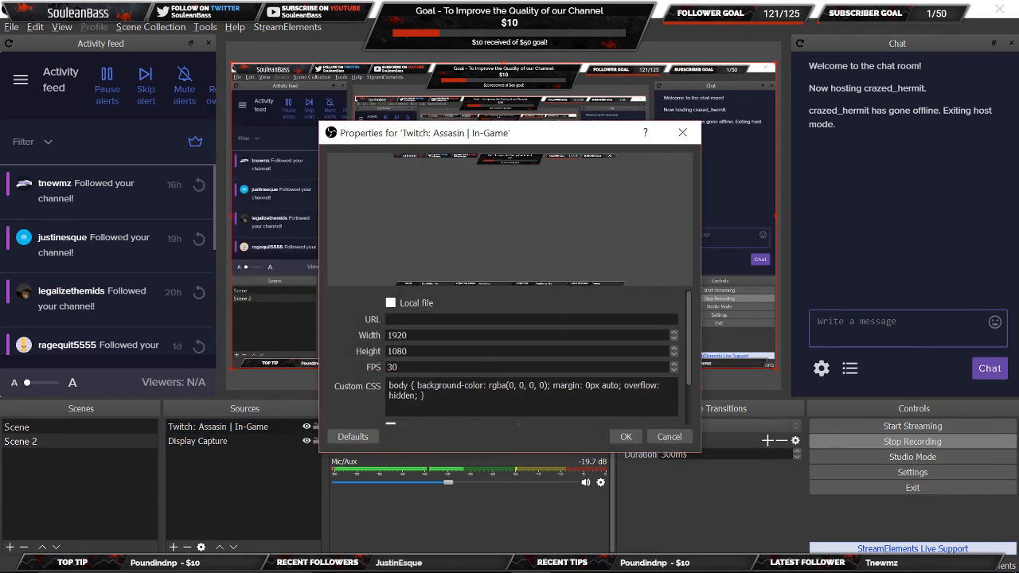
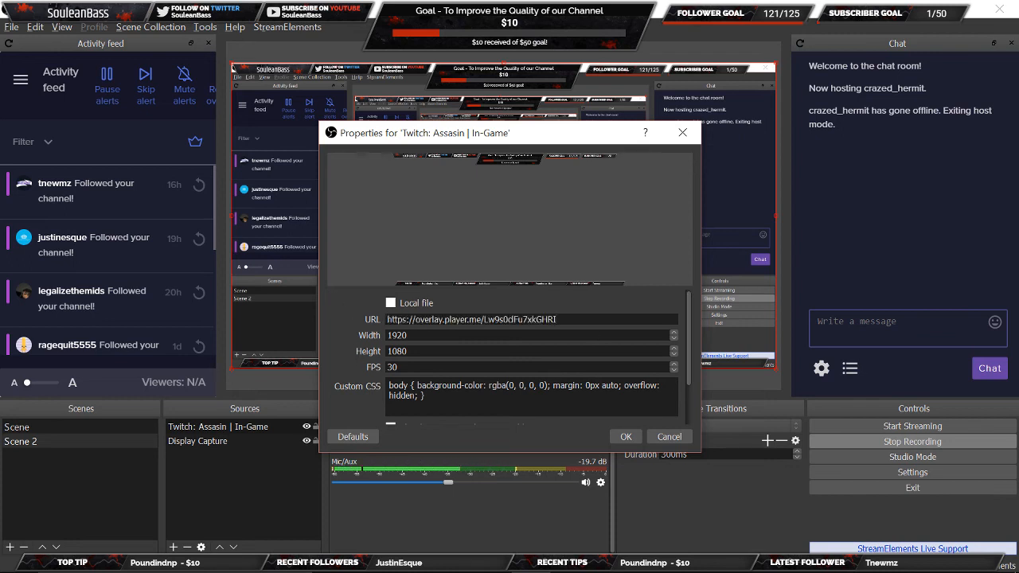
click(625, 437)
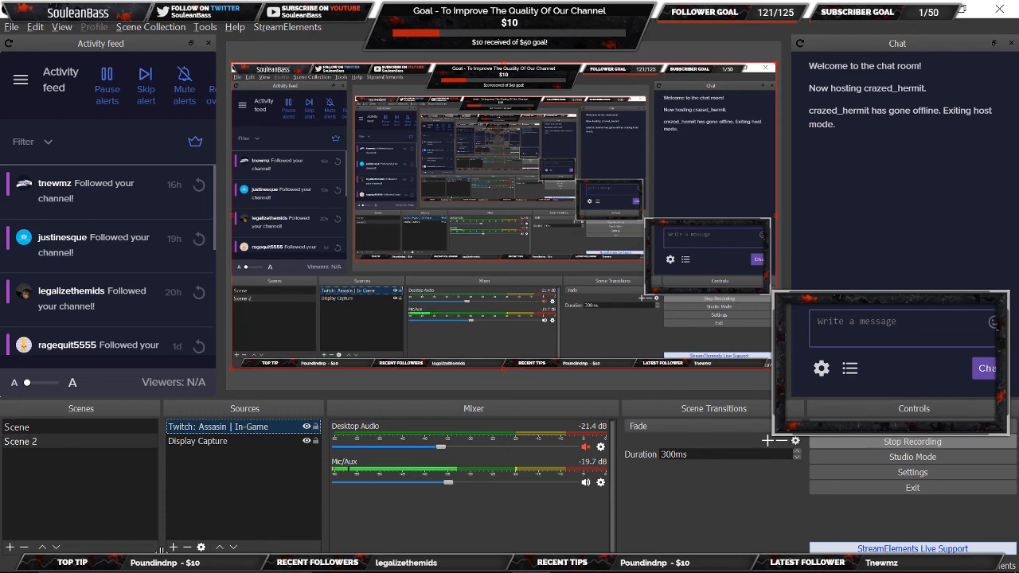
Add the existing Int. Cam video capture device to the scene through Add Existing.
click(174, 548)
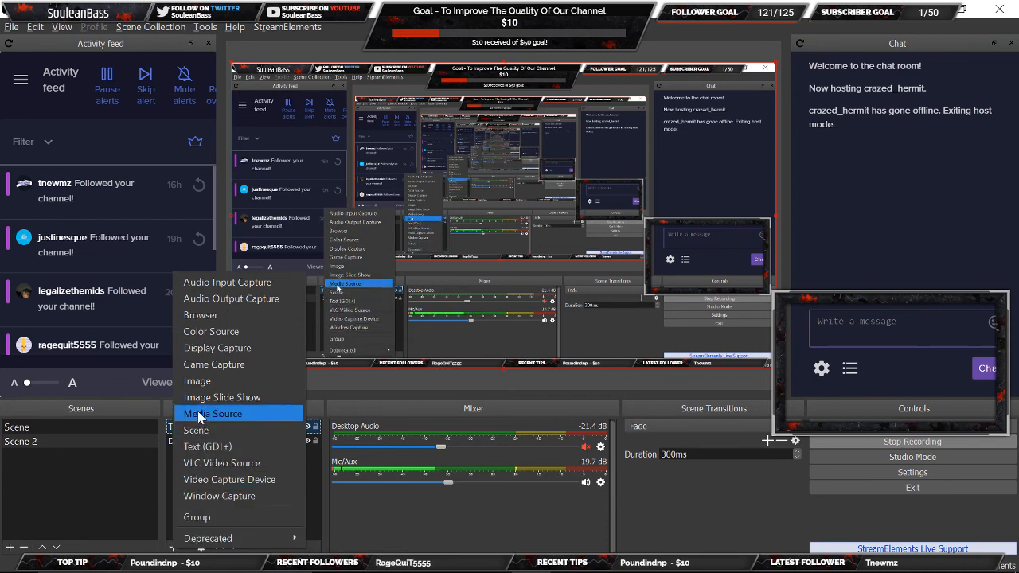
click(197, 474)
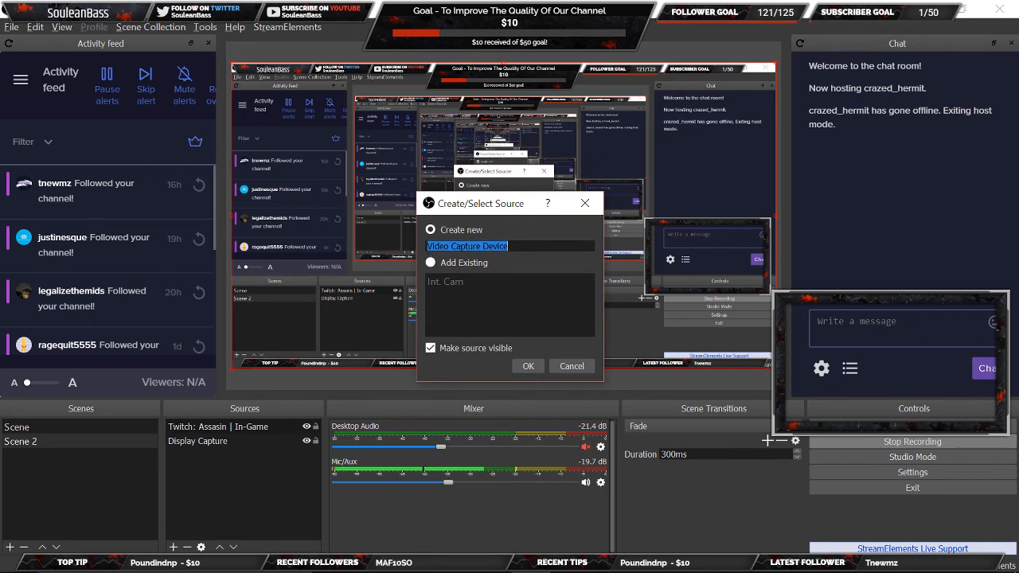
click(430, 264)
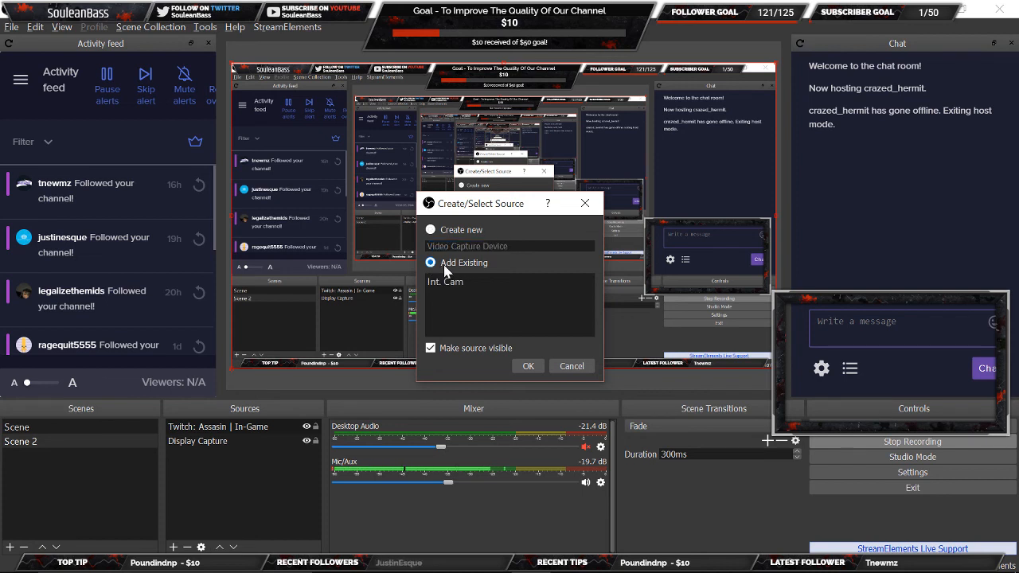
click(437, 288)
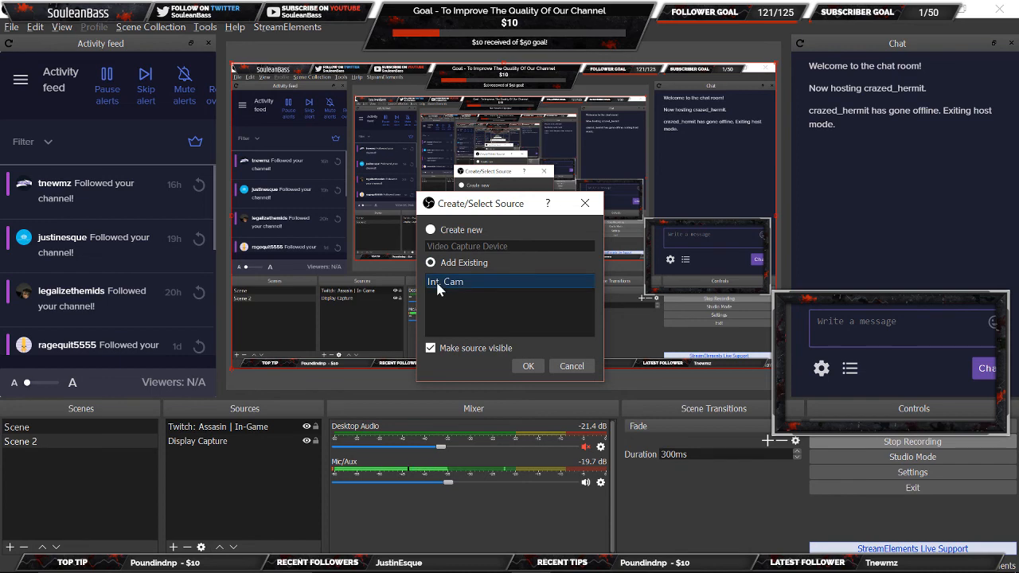
click(529, 367)
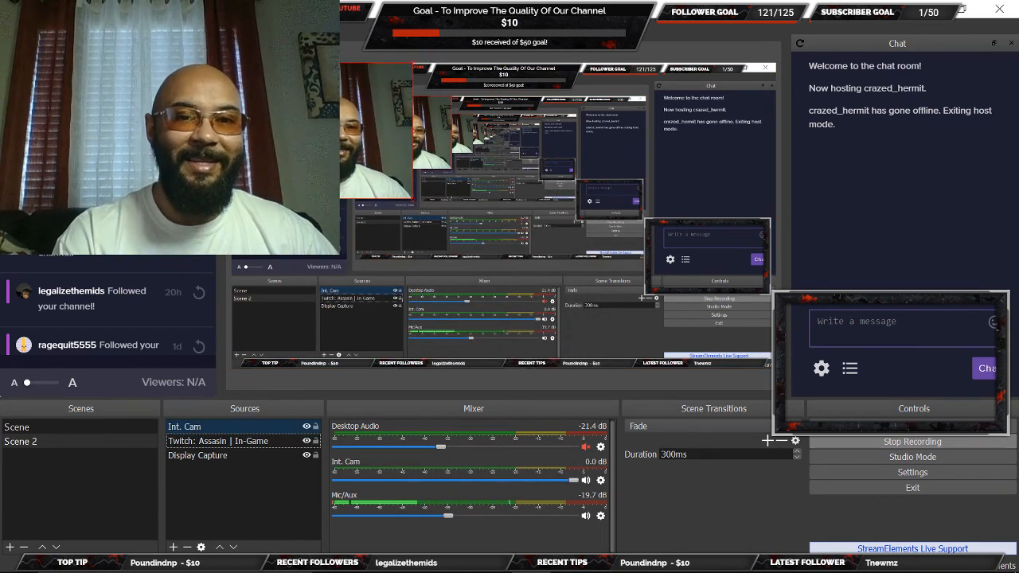
Drag the Int. Cam webcam to the lower-right corner and shrink it, keeping its top-right corner fixed.
drag(318, 135, 759, 293)
drag(537, 243, 656, 292)
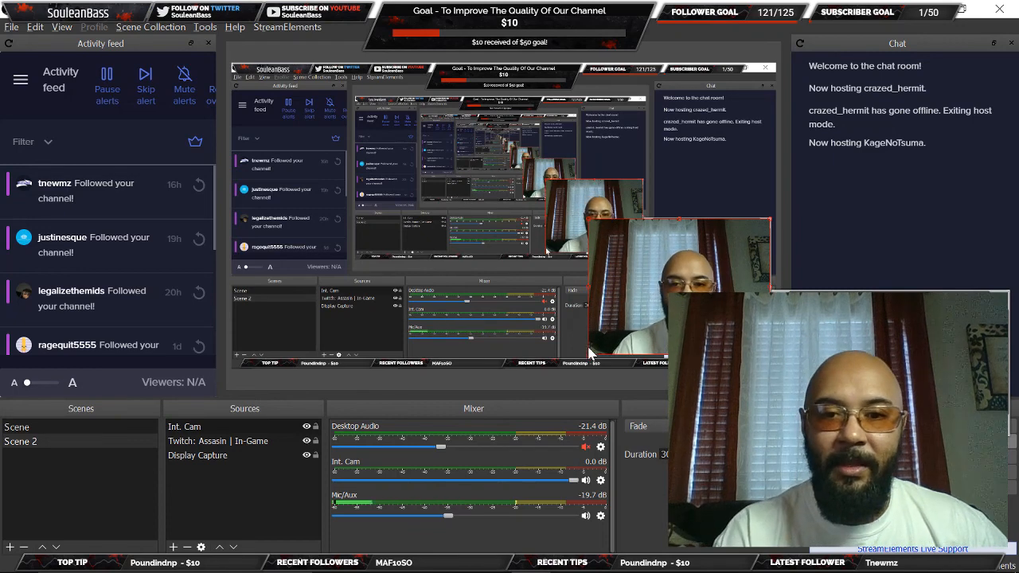
drag(587, 358, 647, 297)
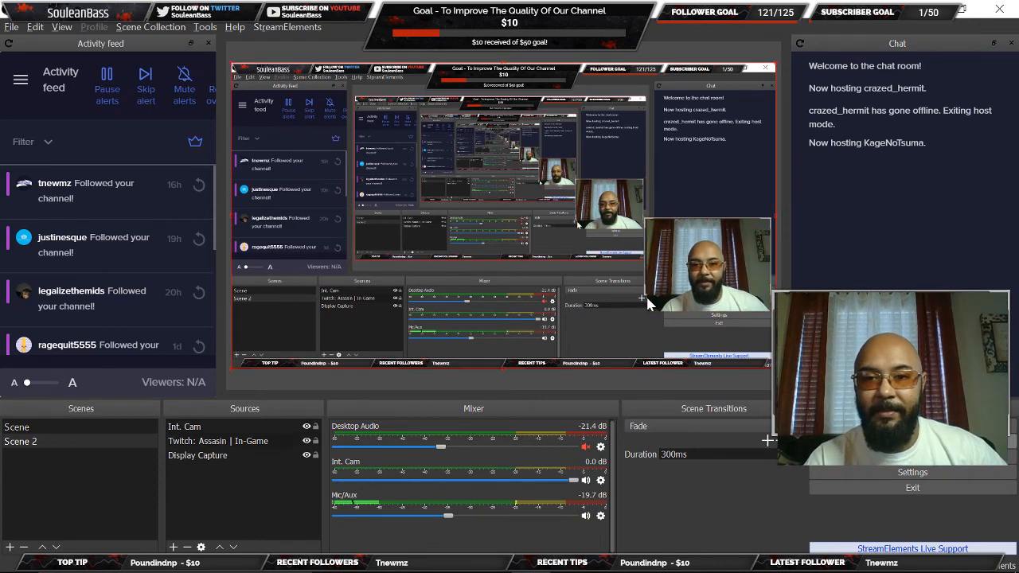
Reorder the Twitch overlay and Int. Cam layers, leaving the webcam on top, then trim its bottom edge.
click(608, 324)
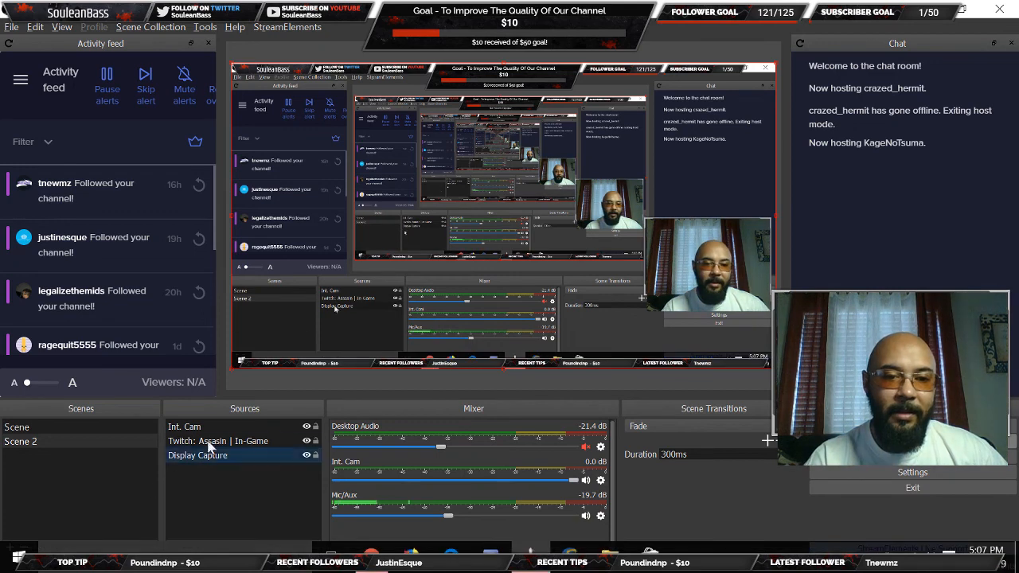
click(223, 431)
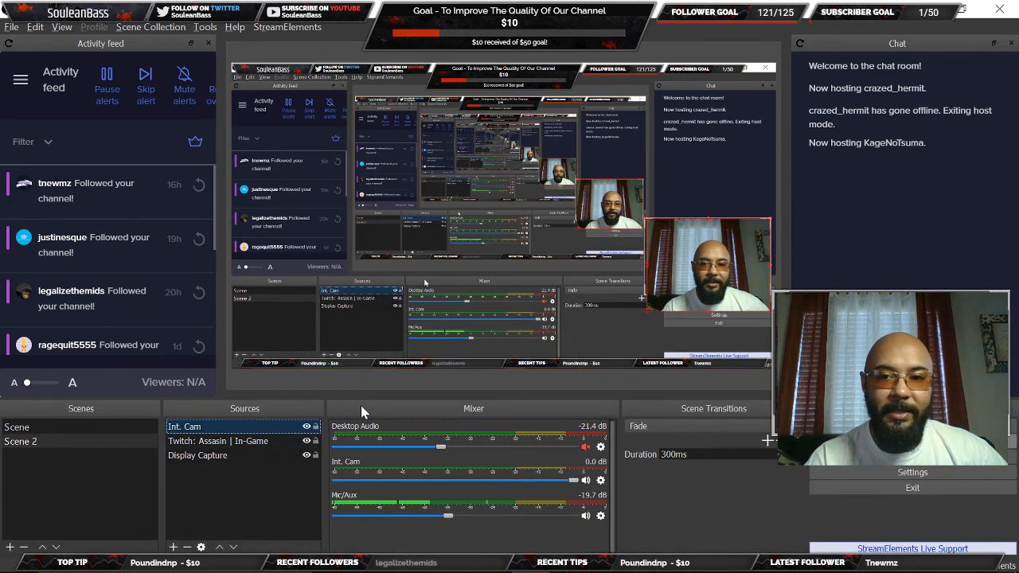
click(285, 441)
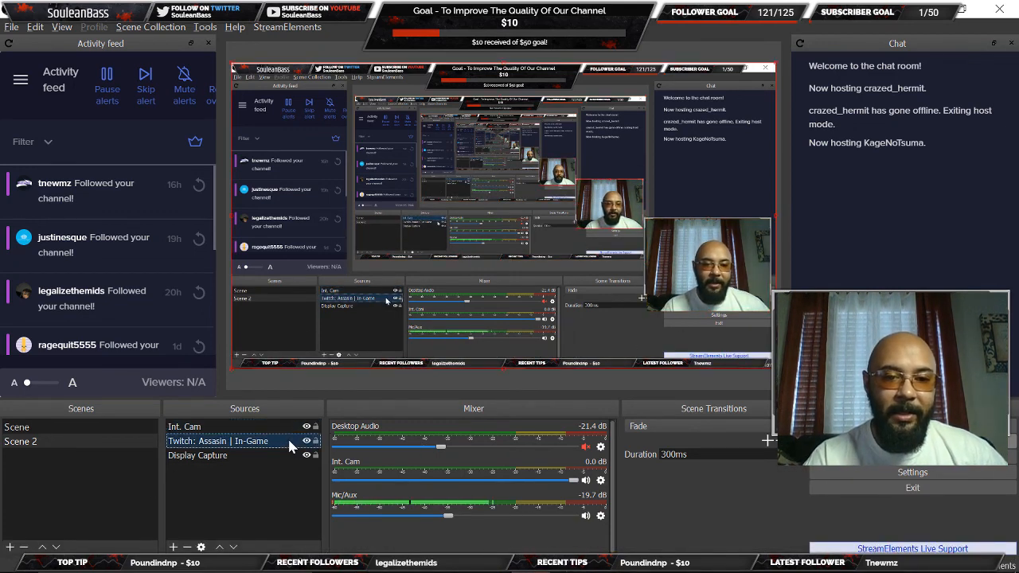
click(220, 548)
click(220, 548)
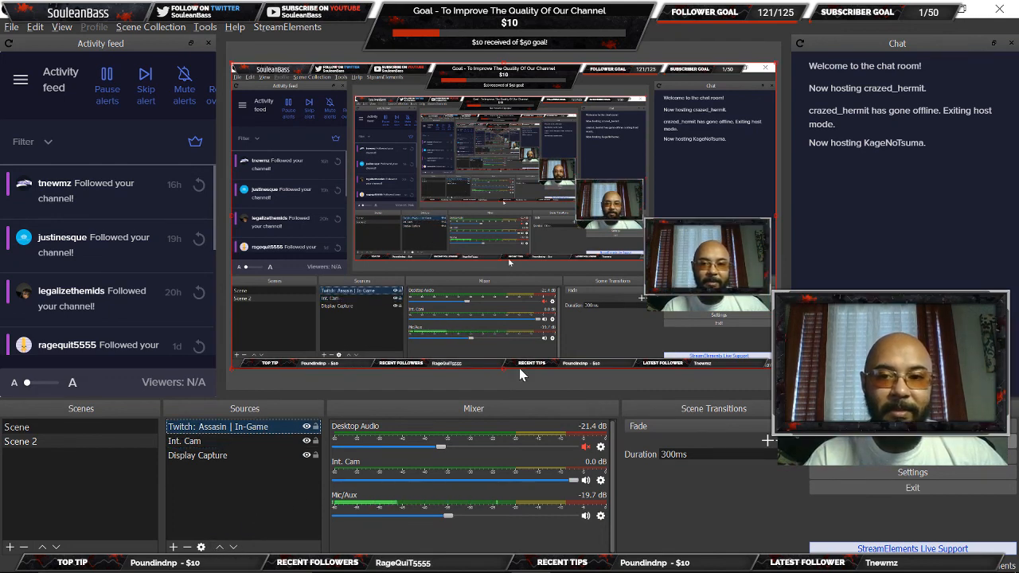
click(235, 441)
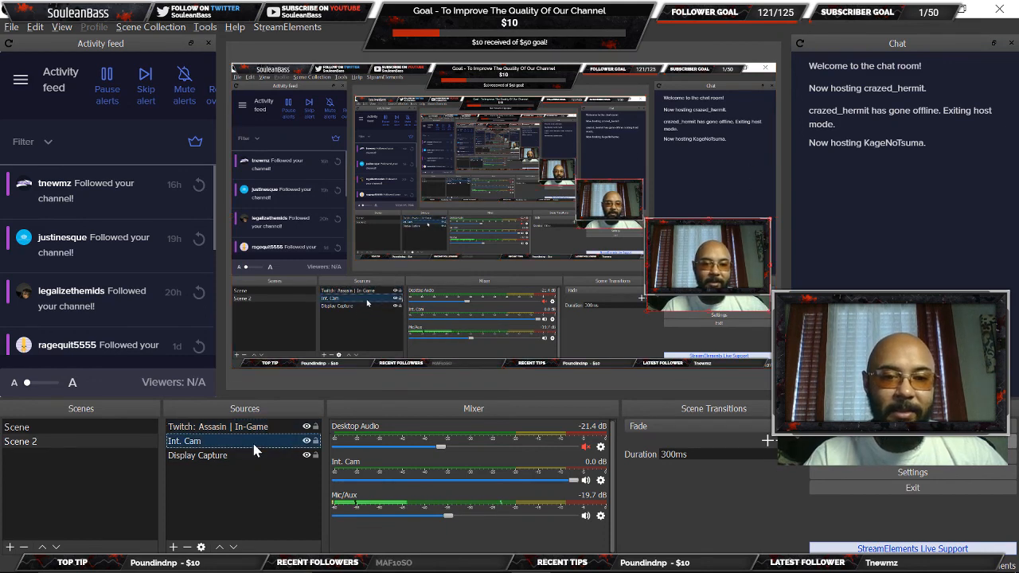
click(219, 547)
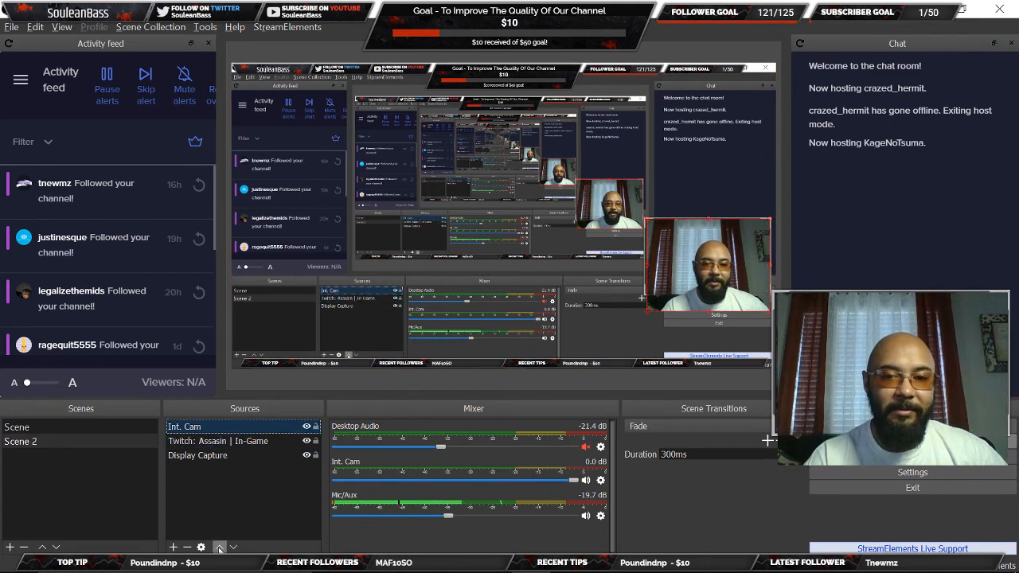
click(648, 317)
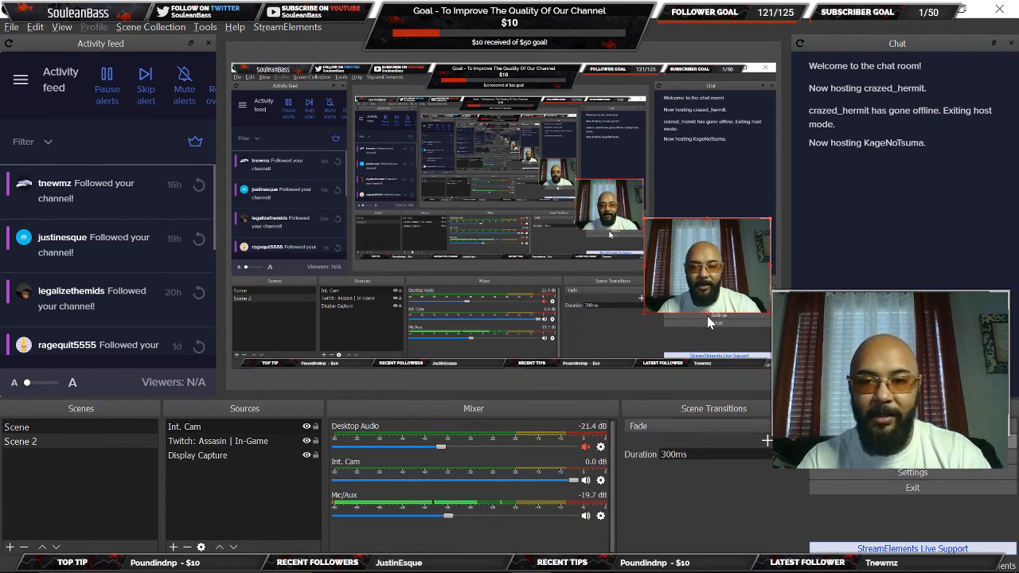
drag(706, 313, 705, 296)
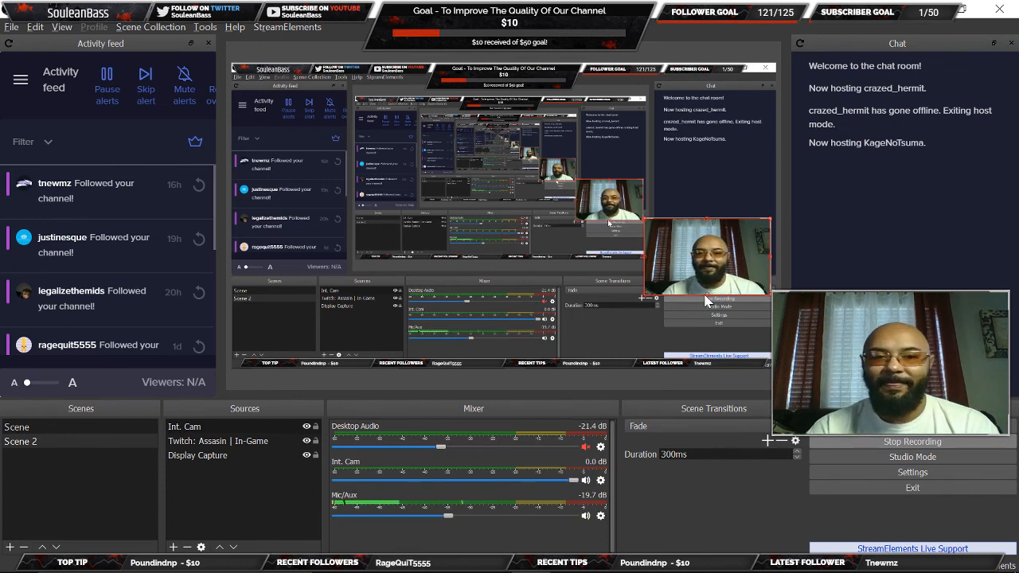
Lock the Int. Cam webcam's position and size.
click(193, 433)
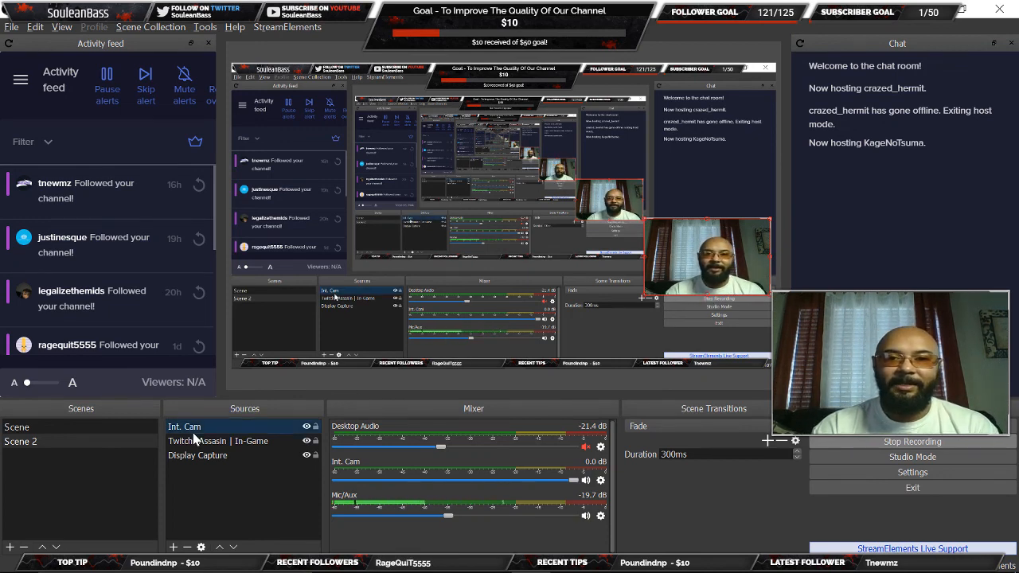
click(272, 451)
click(271, 428)
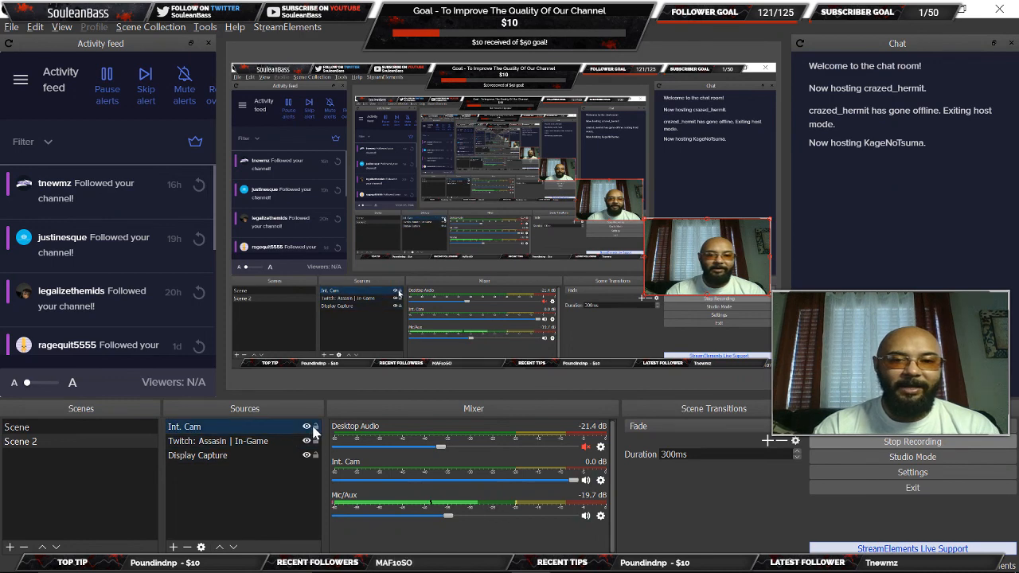
click(316, 428)
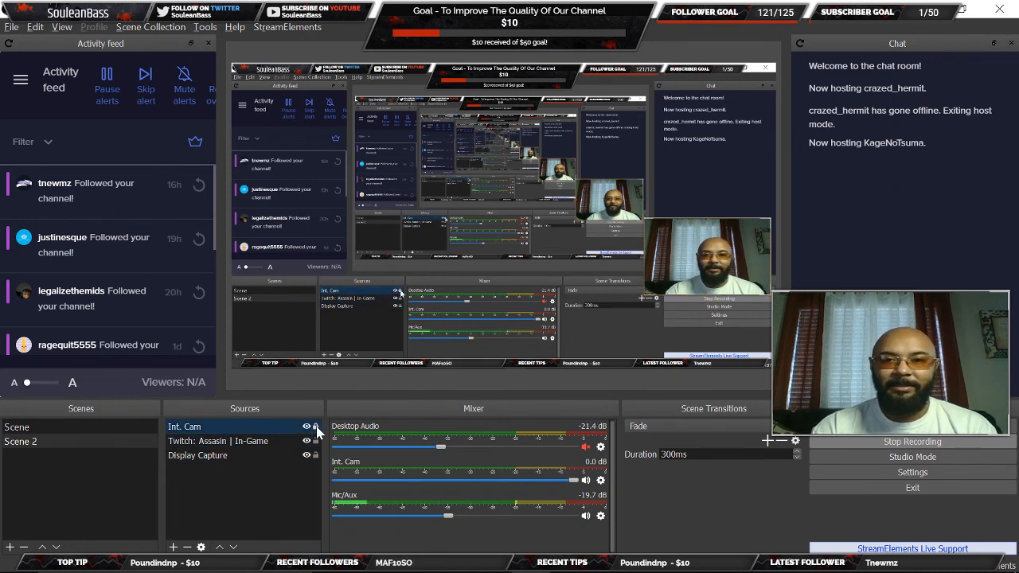
click(282, 482)
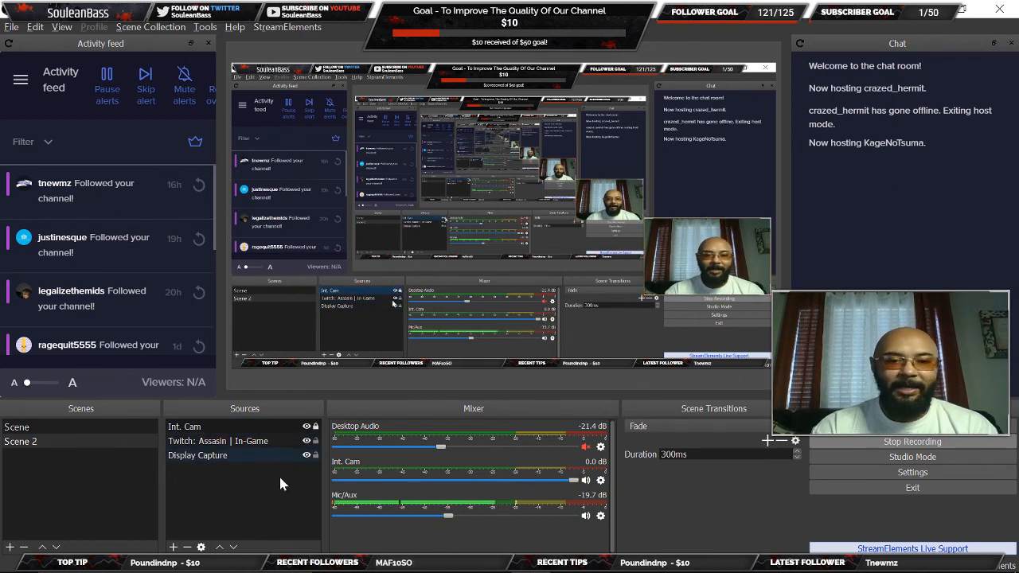
Move the webcam beneath the overlay's cam frame and hide the Display Capture source.
click(233, 548)
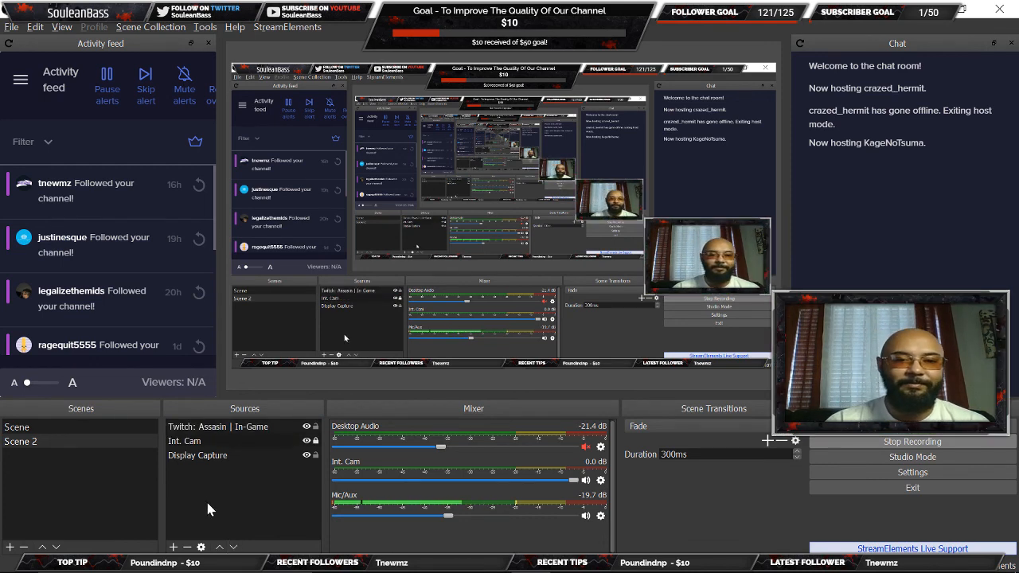
click(292, 440)
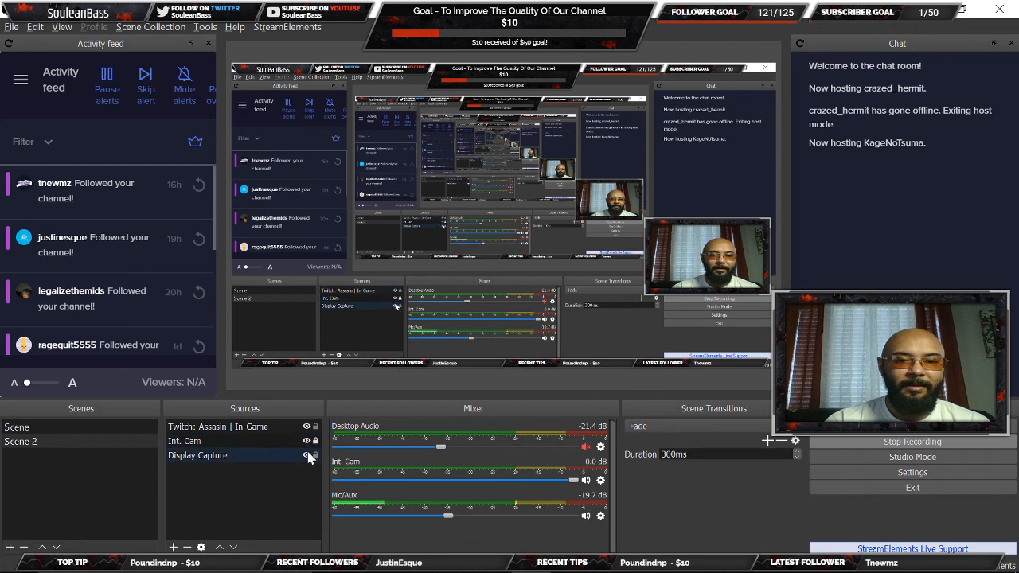
click(306, 455)
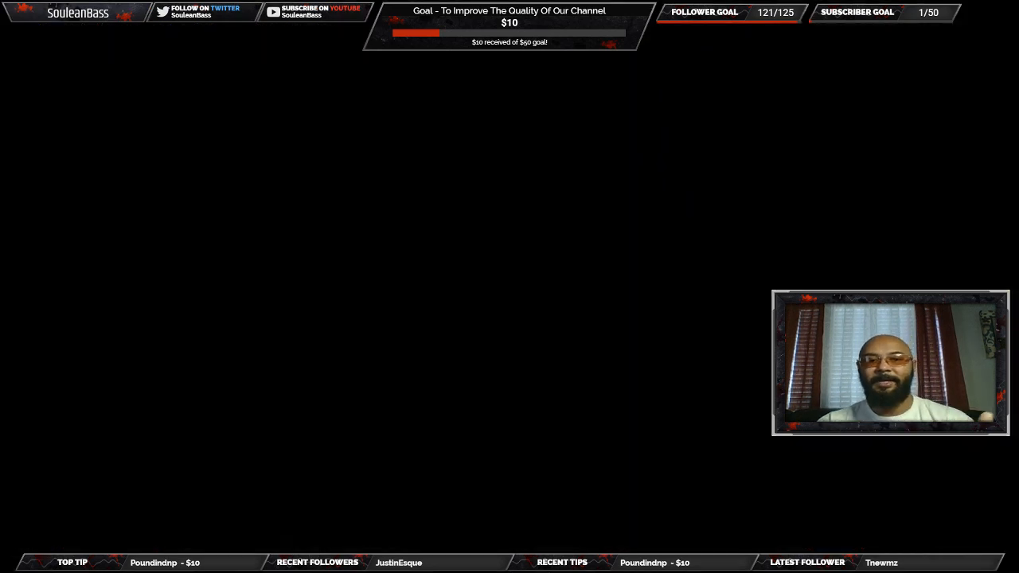